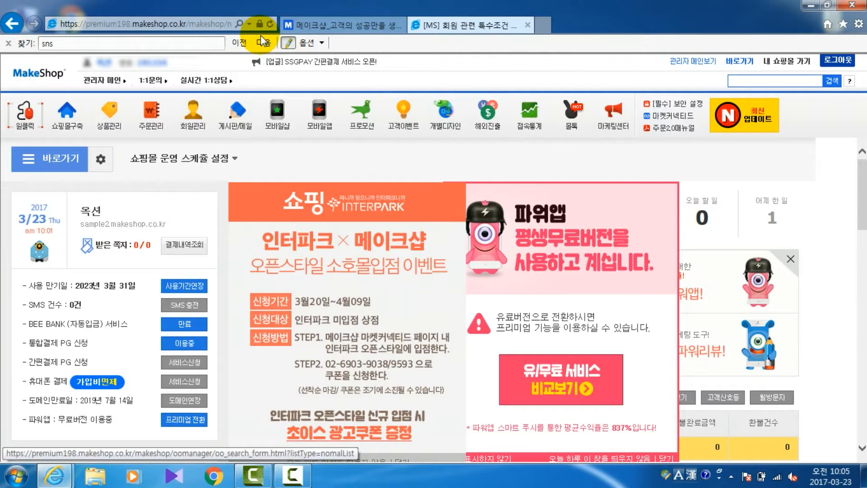
Step: Open the 회원 관련 특수조건 설정 page under 쇼핑몰 관리기능 설정 in the 쇼핑몰구축 section
left_click(76, 118)
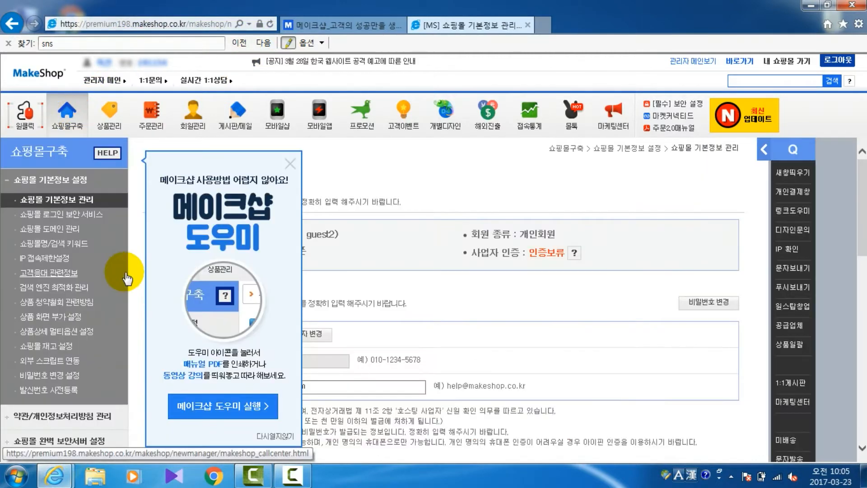
scroll(125, 275, "down", 8)
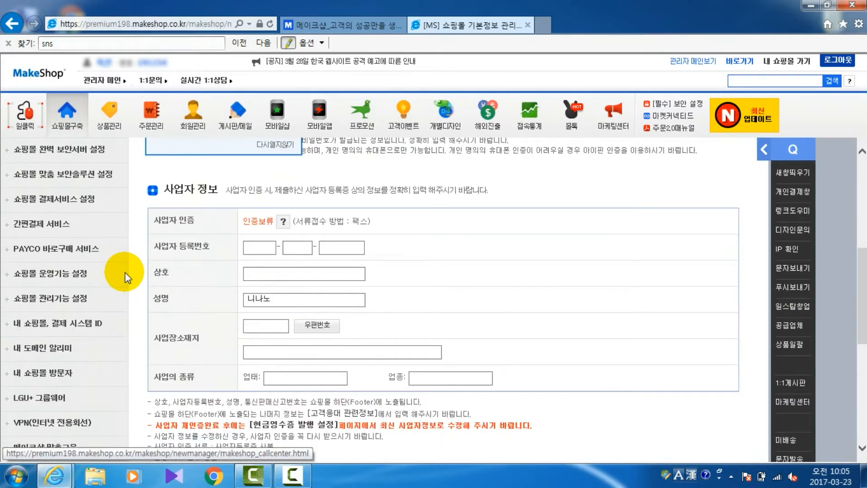
left_click(62, 299)
scroll(113, 307, "down", 2)
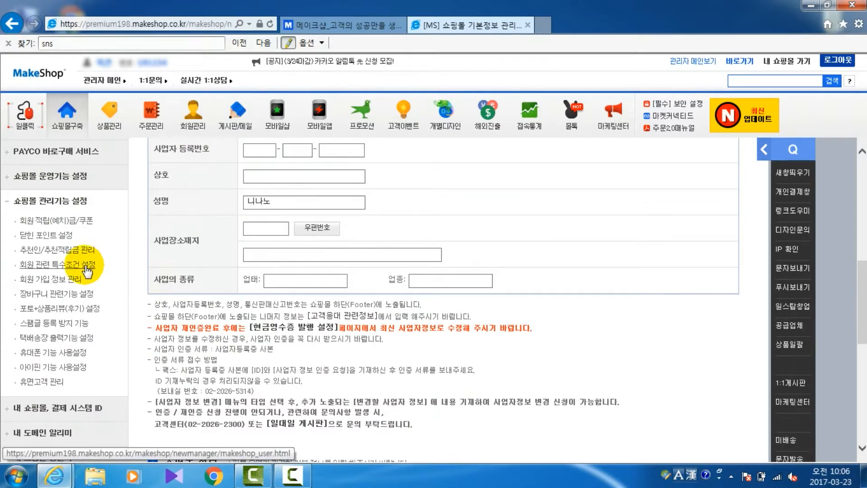
left_click(85, 265)
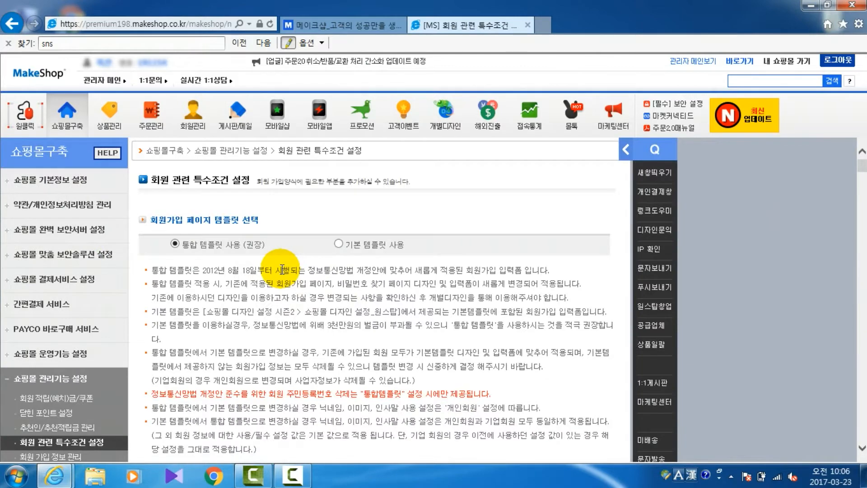
Step: Find the SNS 간편가입 설정 section, view the Naver settings, and return to the Facebook settings
scroll(280, 269, "down", 10)
scroll(281, 269, "down", 6)
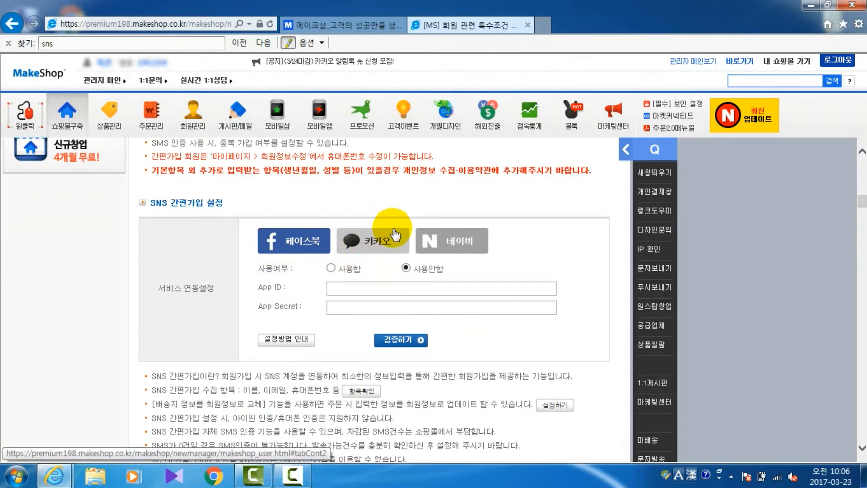
left_click(470, 243)
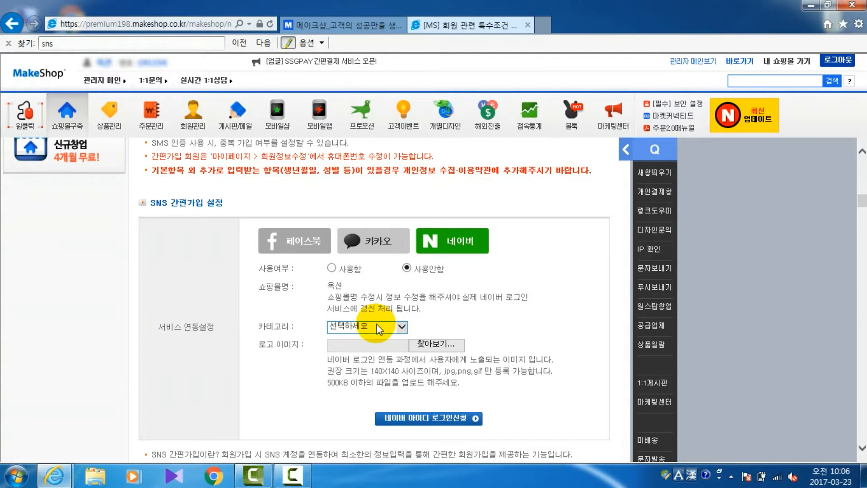
left_click(298, 243)
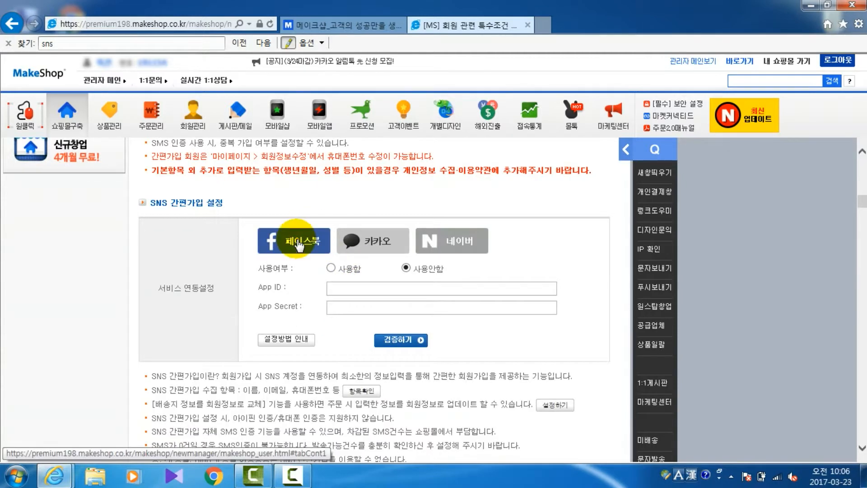
Step: Open the Facebook setup guide, follow its link to developers.facebook.com, and log in with the account e-mail and password
left_click(298, 344)
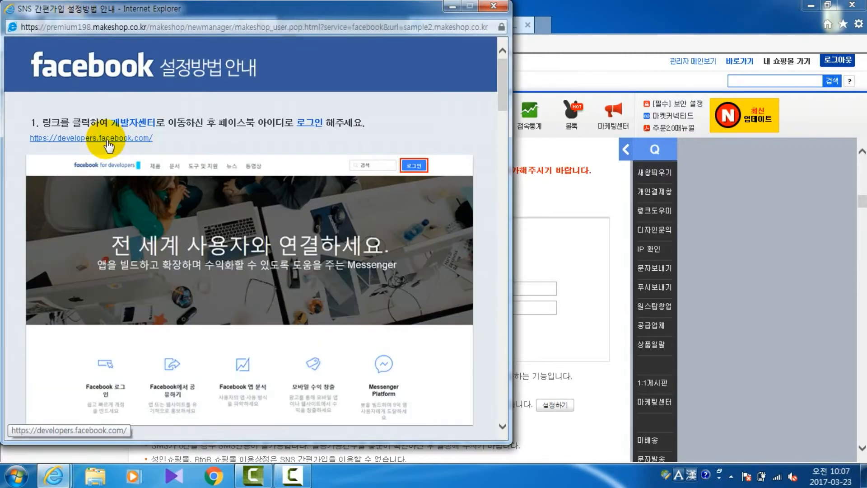
left_click(109, 144)
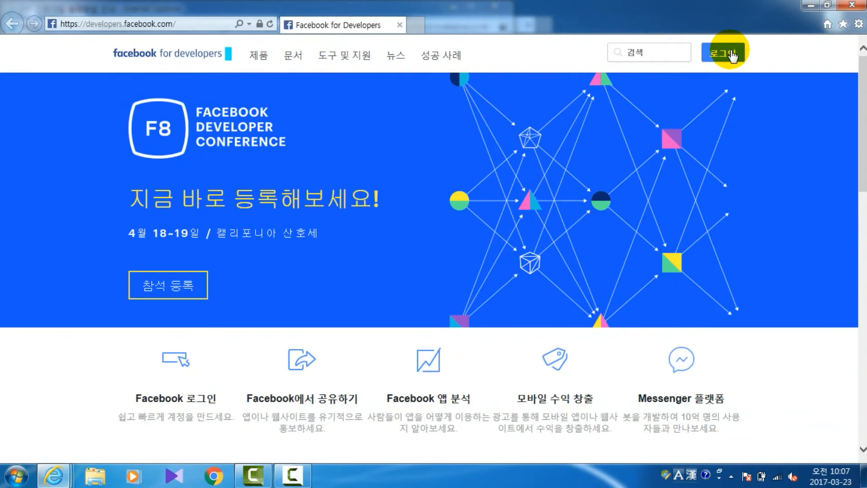
left_click(732, 55)
type("@naver.com")
key("Tab")
type("***********")
key("Return")
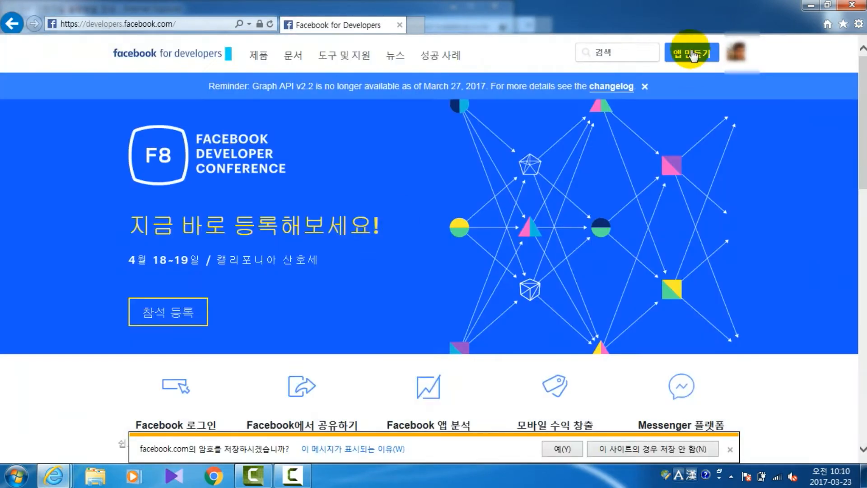
Step: Create a new app ID with the display name 메이크샵테스트 and the category 비즈니스
left_click(691, 54)
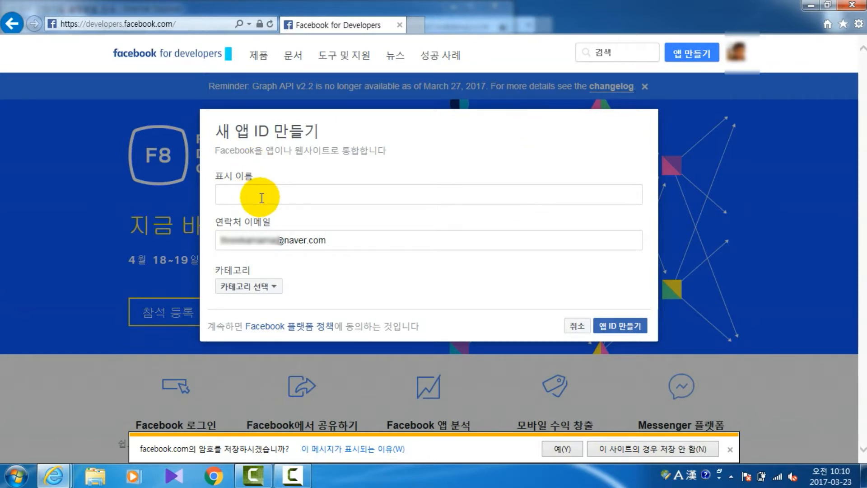
key("Hangul")
type("메이크샵")
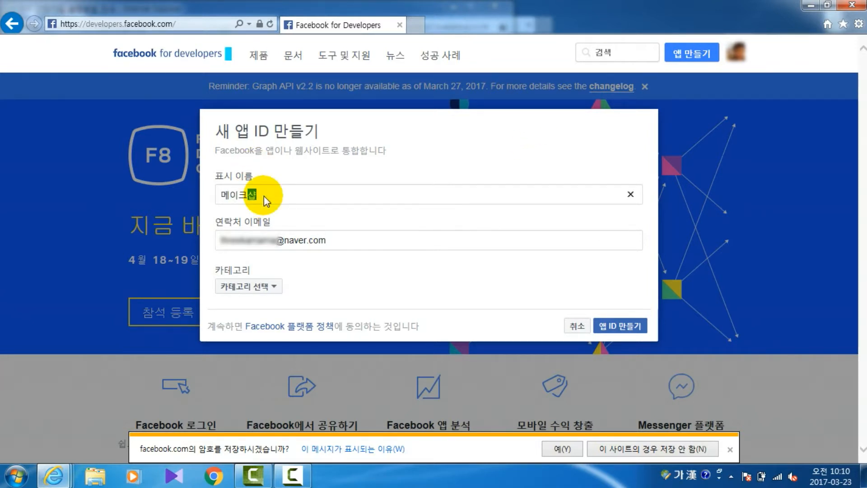
type("테스트")
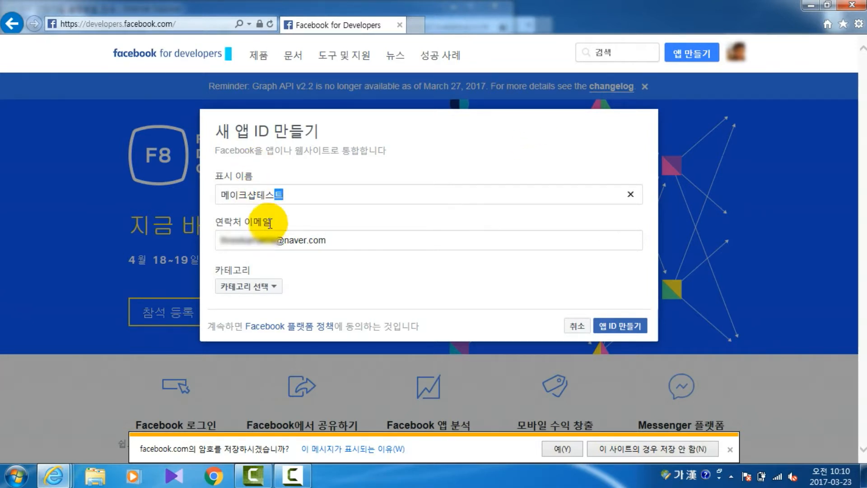
left_click(245, 287)
left_click(265, 248)
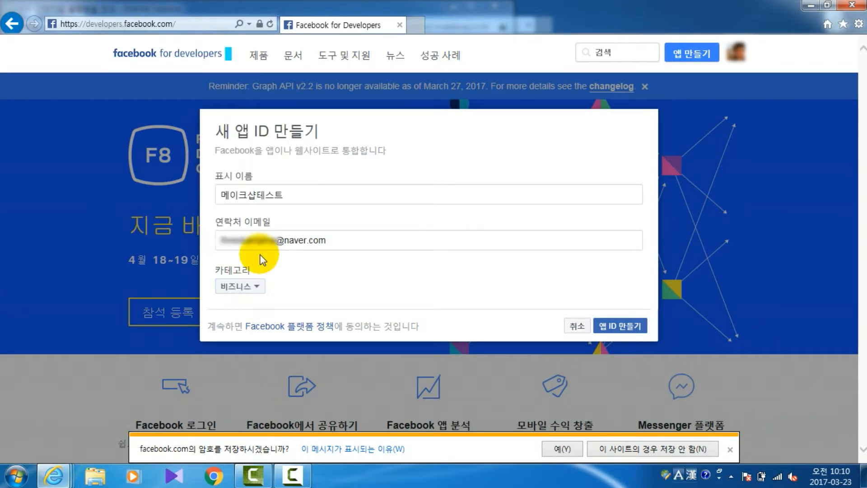
left_click(625, 332)
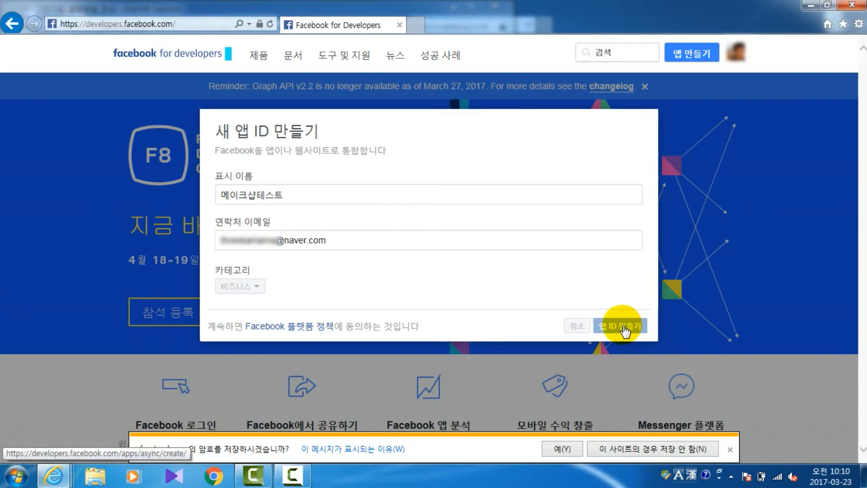
Step: Enter the captcha characters in the security check and submit them
type("ㅅ")
key("BackSpace")
key("Hangul")
type("t3NK2wk")
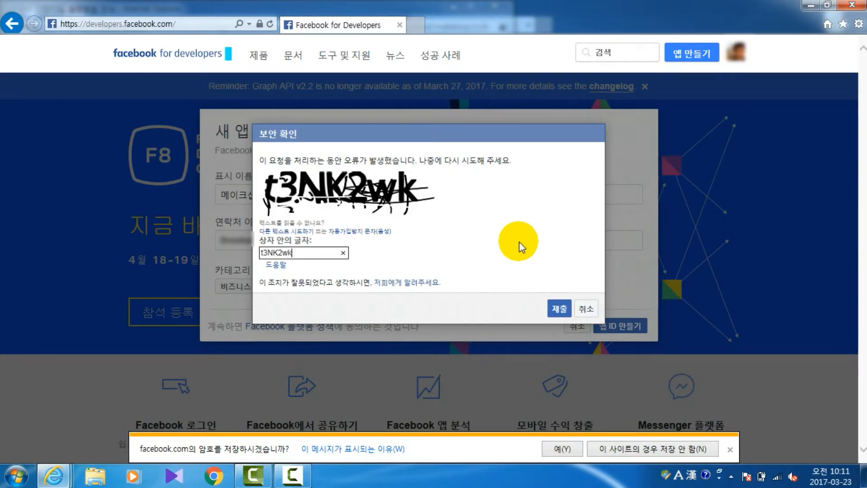
left_click(559, 308)
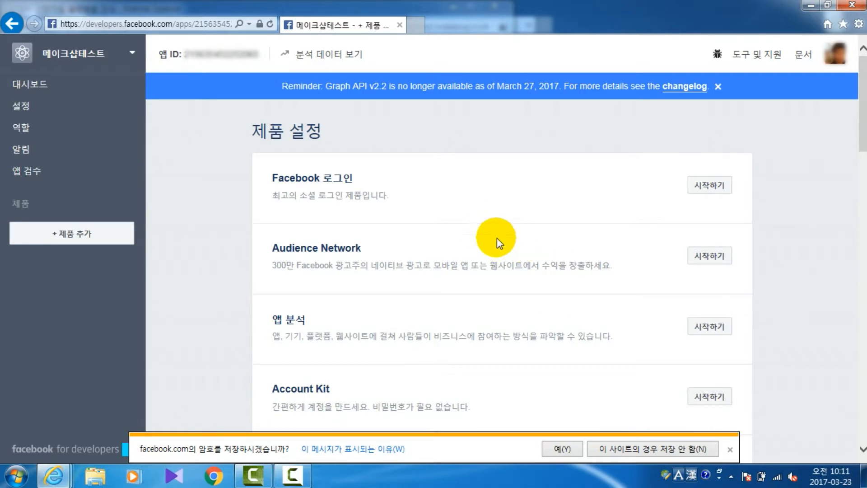
Step: Open the new app's basic settings, then open the shop's storefront from the MakeShop admin window
left_click(49, 111)
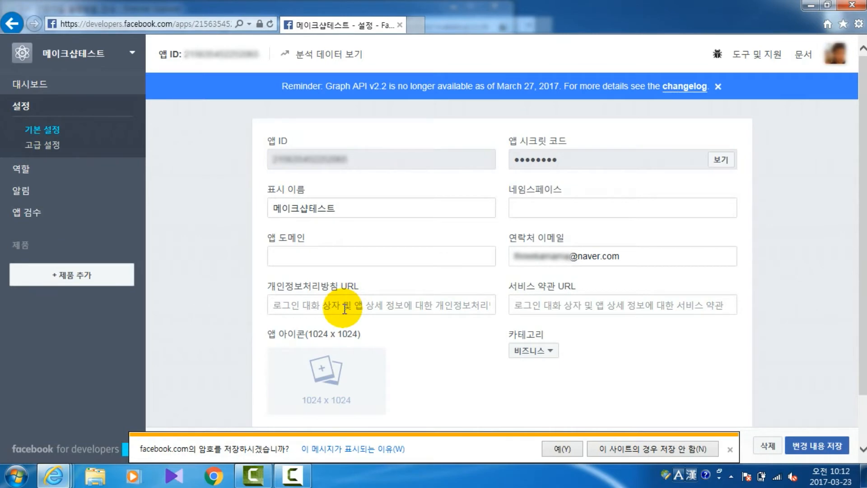
mouse_move(53, 474)
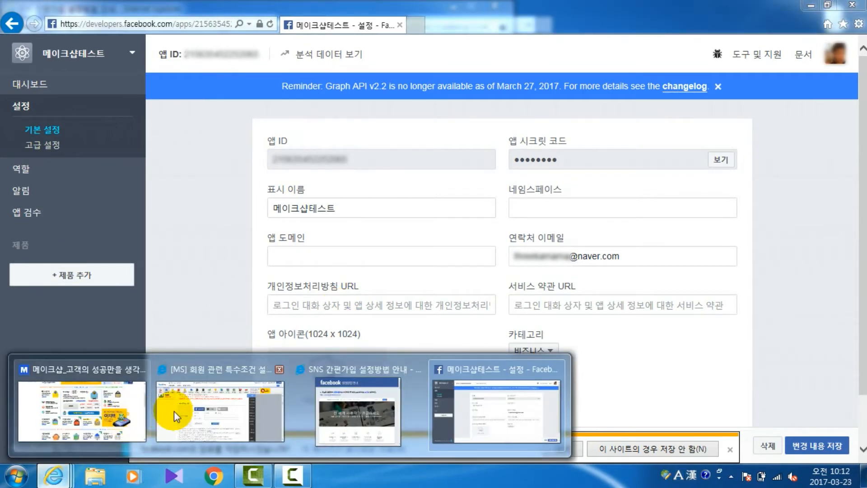
left_click(240, 405)
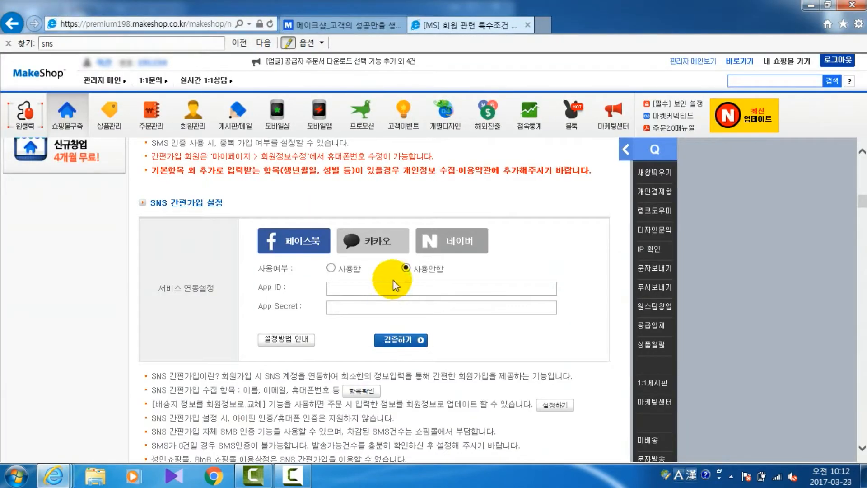
left_click(792, 64)
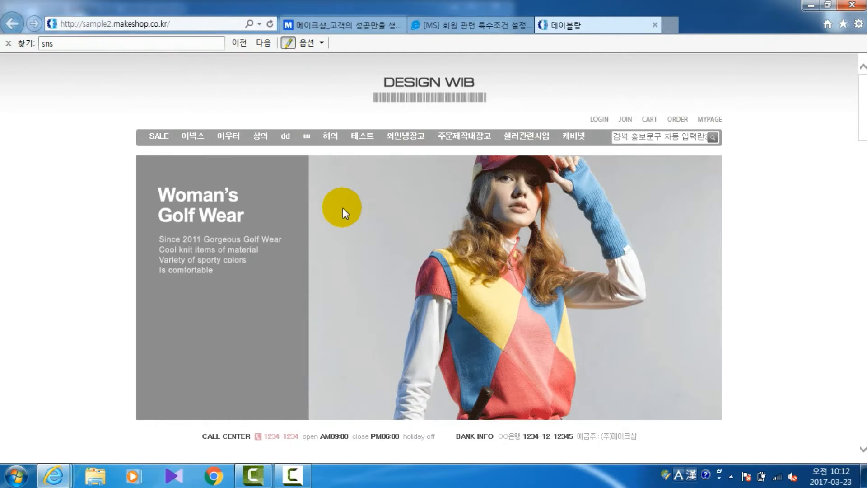
Step: Open the 개인정보처리방침 page from the storefront's footer and copy its web address
scroll(108, 253, "down", 15)
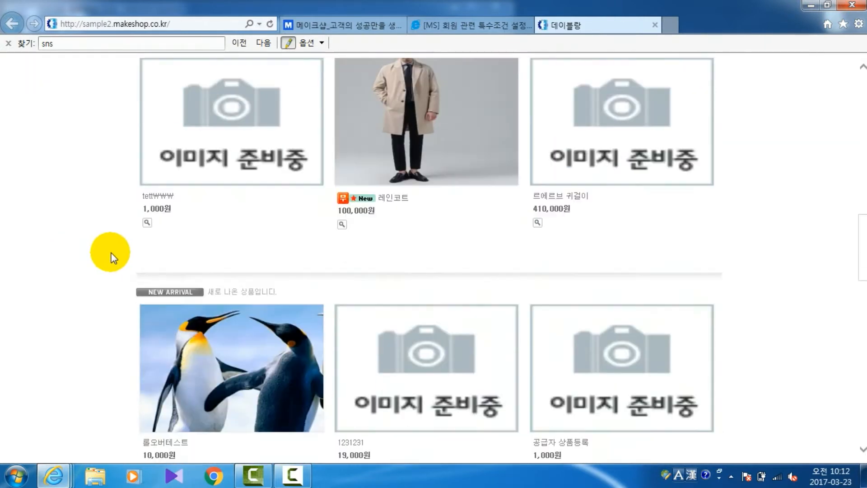
scroll(113, 256, "down", 5)
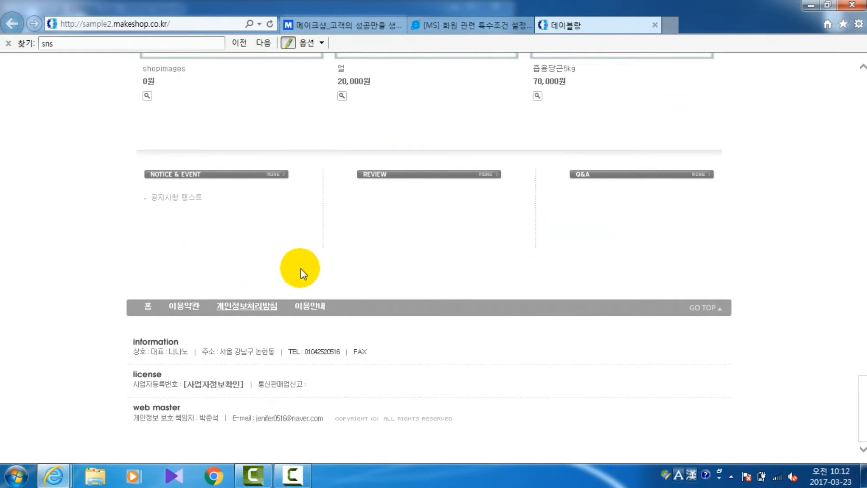
left_click(265, 311)
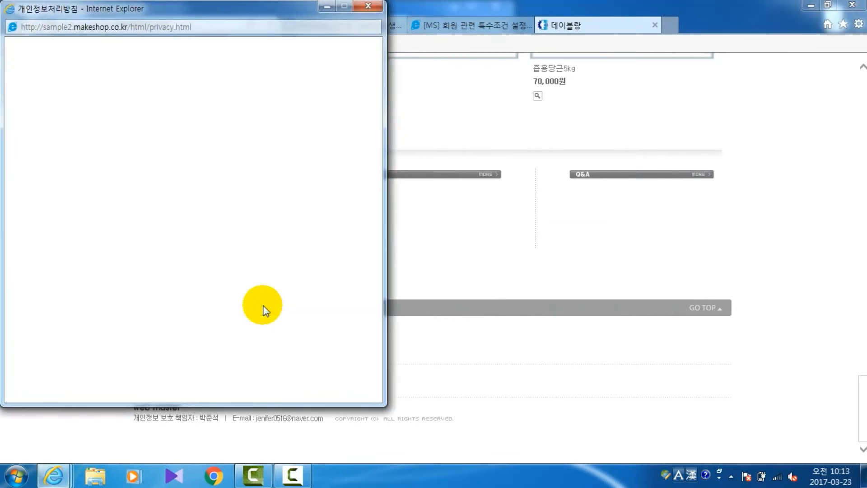
left_click(204, 26)
key("ctrl+c")
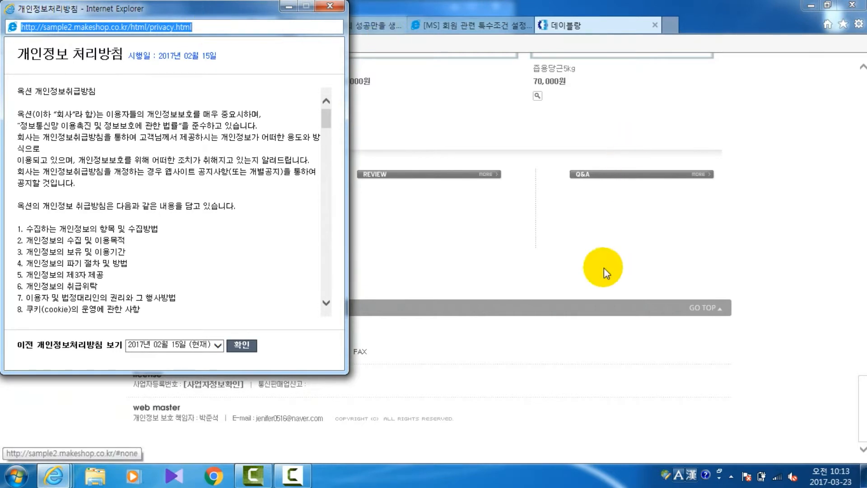
key("alt+Tab")
left_click(296, 300)
key("ctrl+v")
Step: Add the 웹사이트 platform to the app's basic settings
scroll(308, 307, "down", 1)
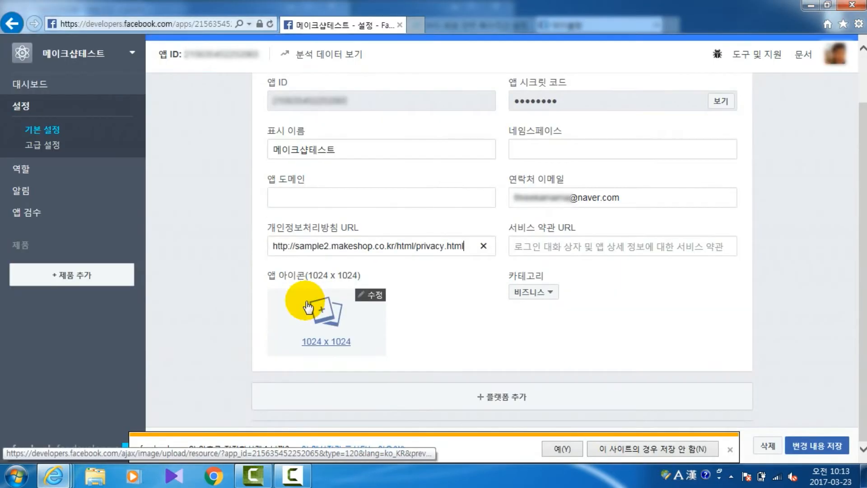
left_click(533, 397)
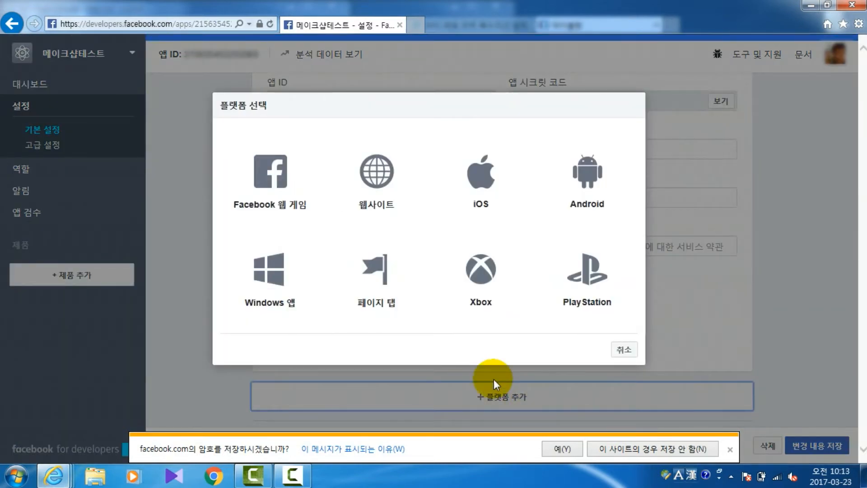
left_click(394, 185)
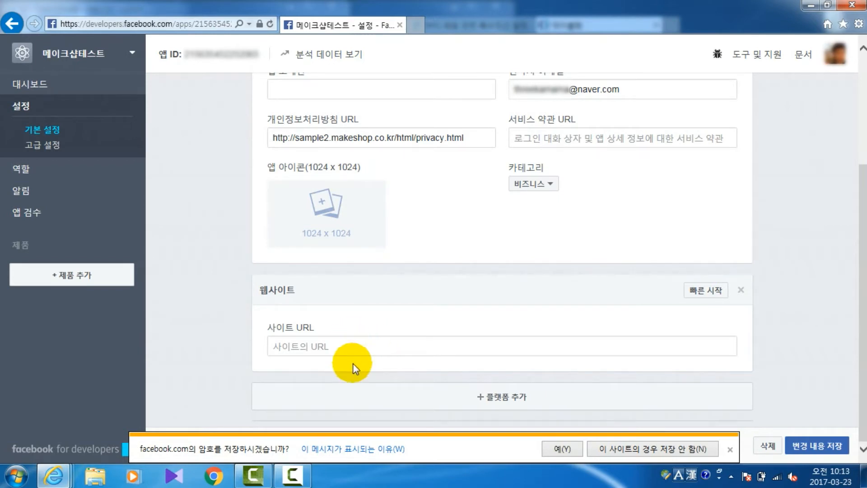
Step: Return to the Facebook setup guide and copy the shop's site URL from instruction 7
left_click(58, 471)
scroll(328, 301, "down", 10)
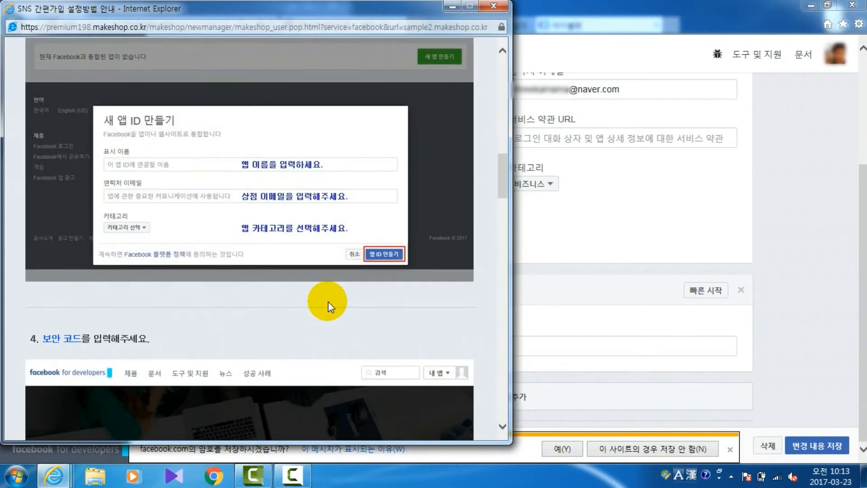
scroll(328, 301, "down", 20)
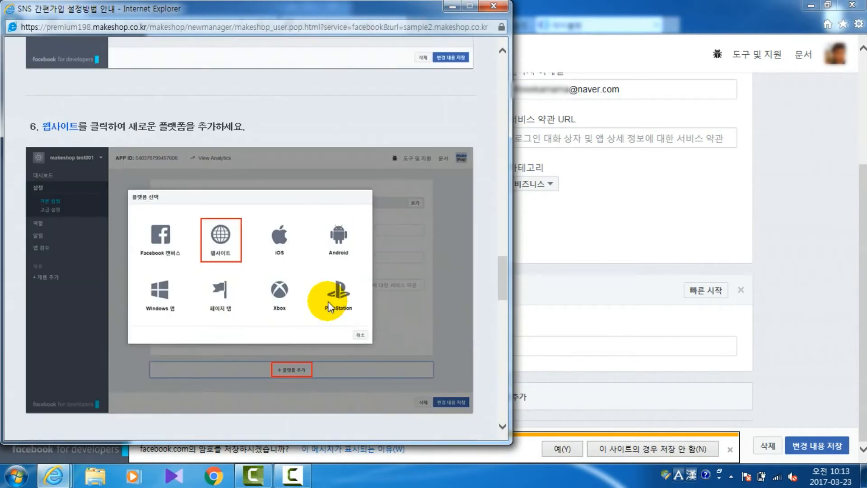
scroll(328, 302, "down", 3)
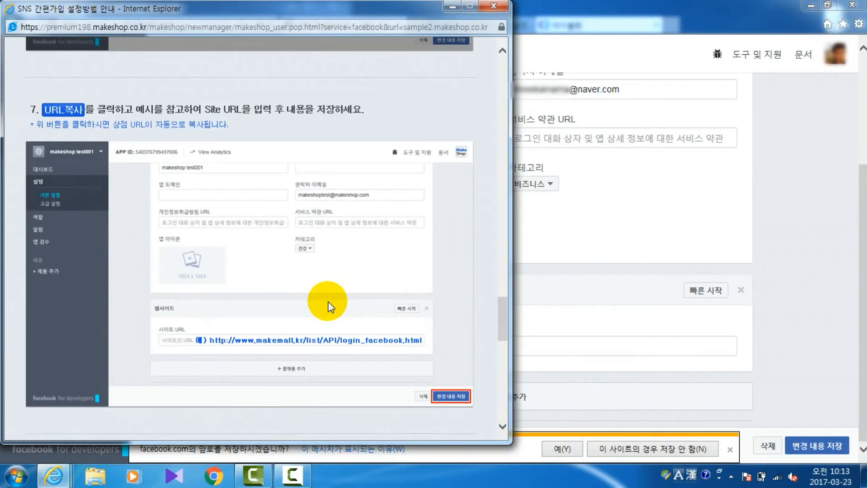
left_click(54, 110)
left_click(455, 278)
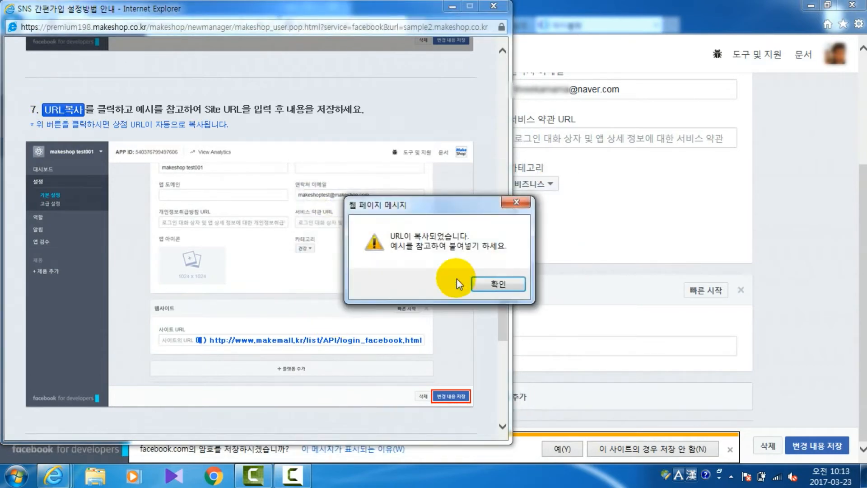
left_click(490, 280)
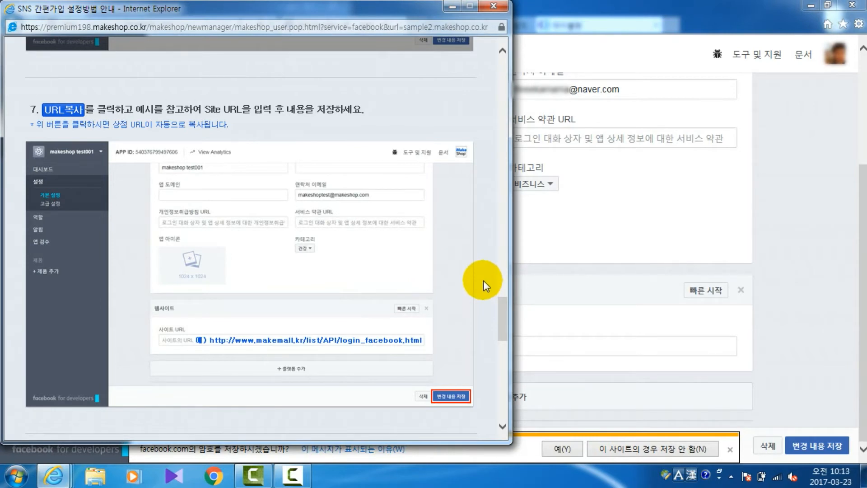
left_click(567, 261)
left_click(364, 341)
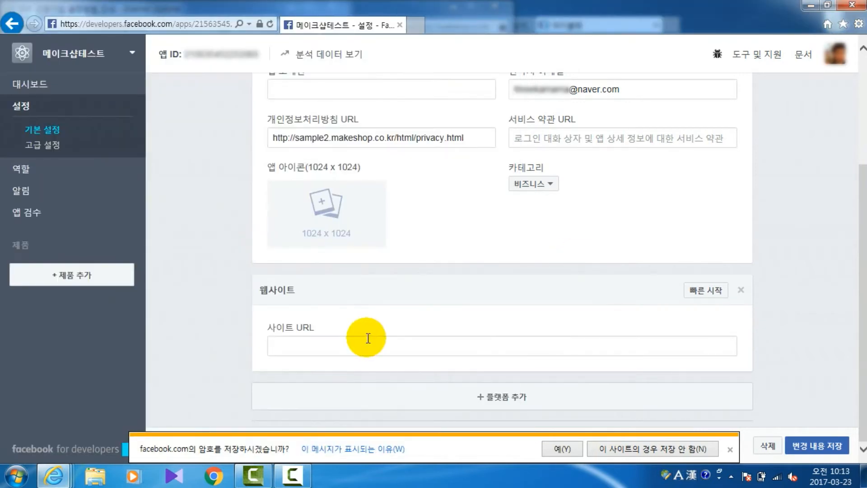
key("ctrl+v")
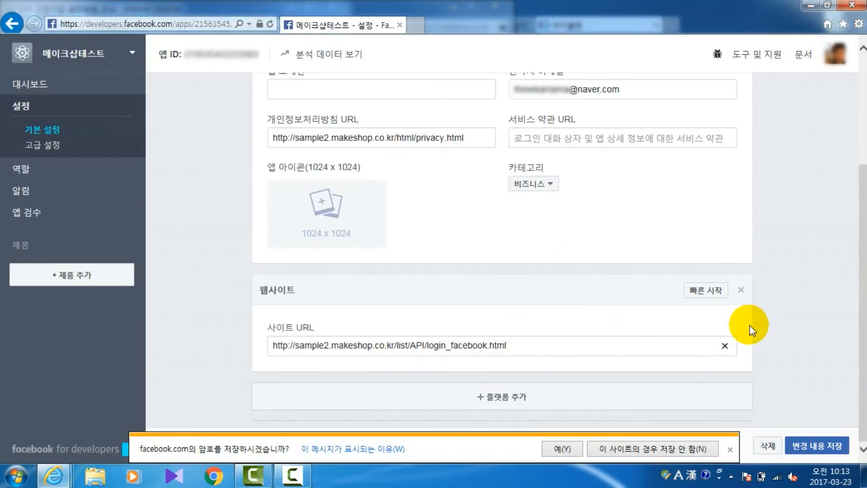
Step: Save the app's basic settings and make the 메이크샵테스트 app public under 앱 검수
left_click(816, 447)
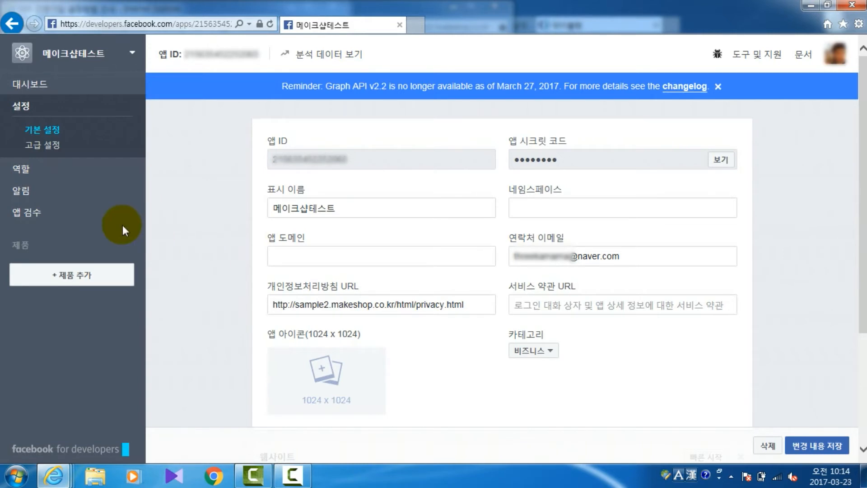
left_click(67, 220)
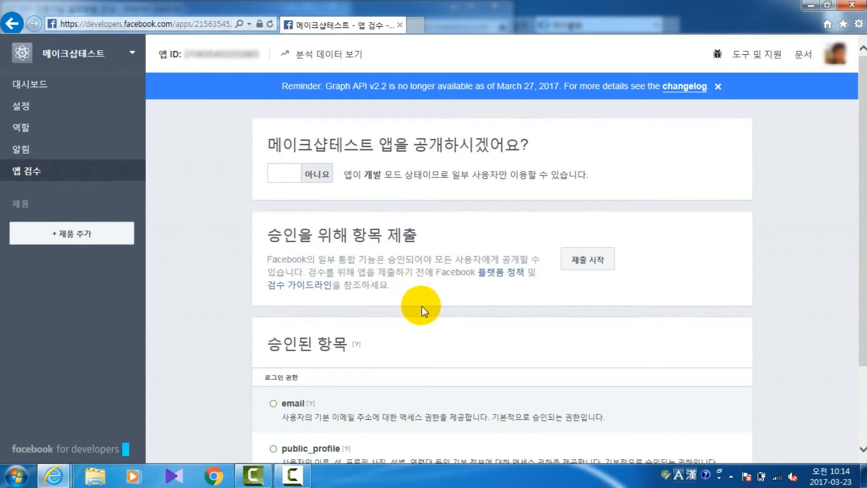
left_click(292, 173)
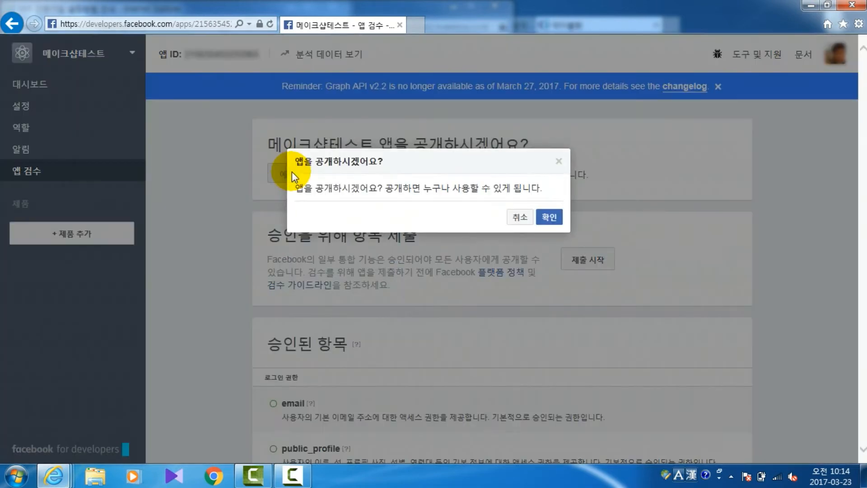
left_click(549, 217)
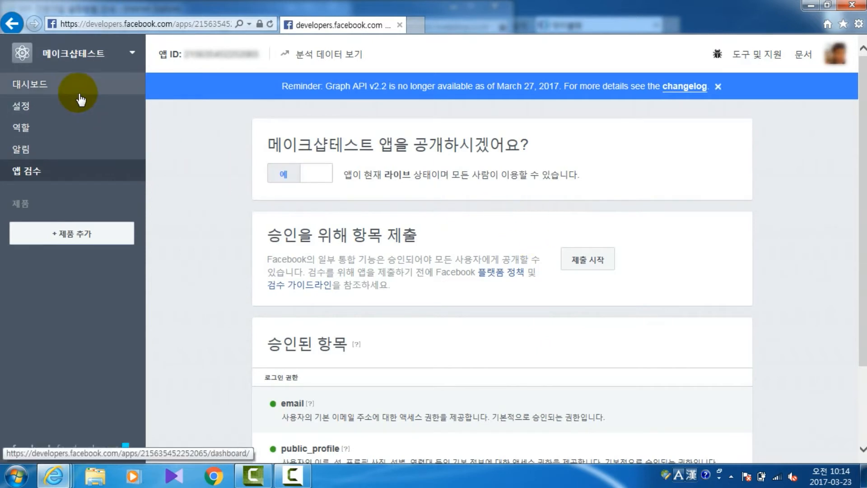
Step: Copy the app ID from the Facebook app's dashboard into the App ID field of MakeShop's Facebook SNS 간편가입 설정
left_click(58, 89)
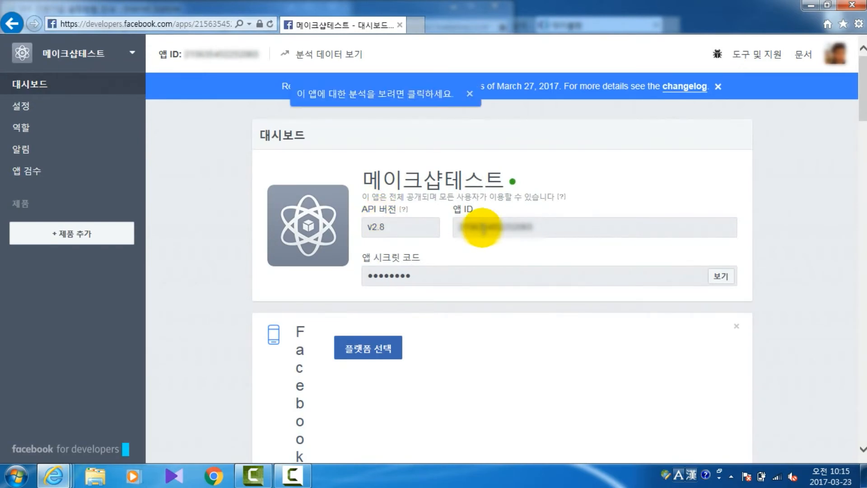
double_click(484, 226)
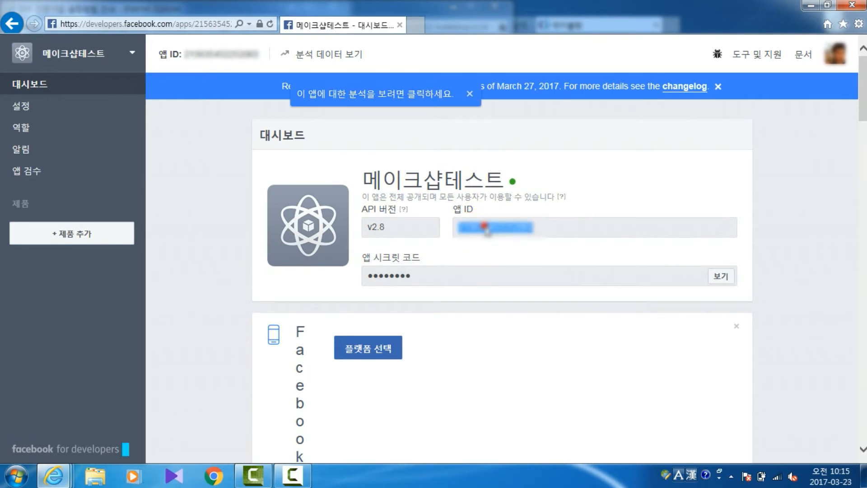
key("ctrl+c")
key("alt+Tab")
left_click(351, 287)
key("ctrl+v")
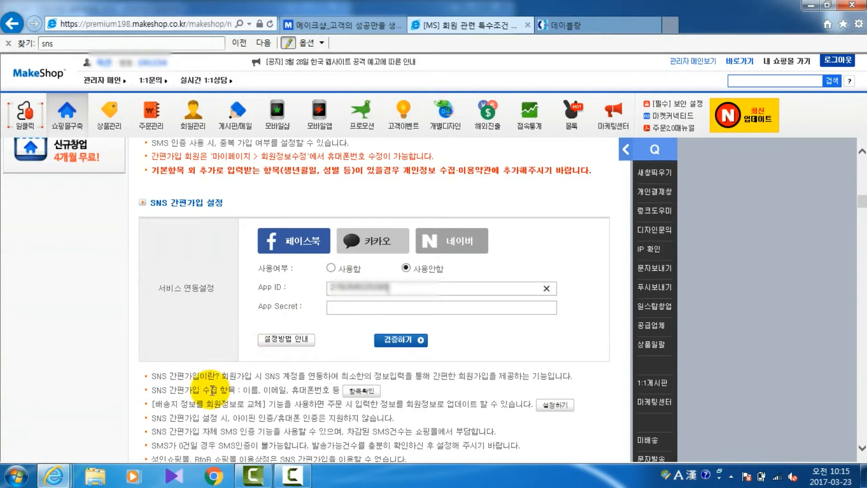
Step: Reveal the app secret code on the Facebook dashboard and copy it into MakeShop's App Secret field
key("alt+Tab")
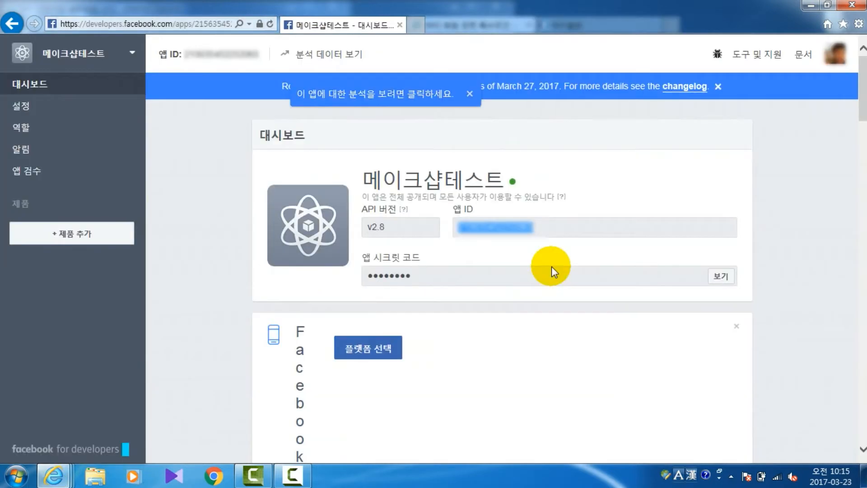
left_click(722, 277)
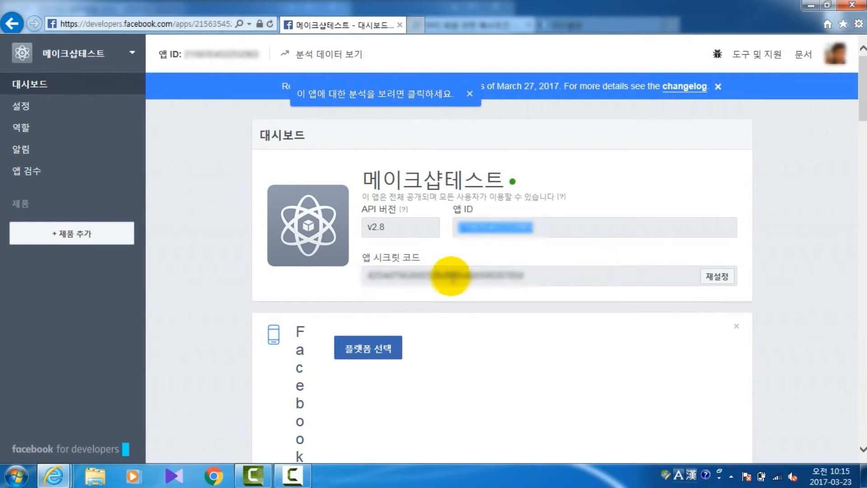
left_click(453, 274)
double_click(453, 273)
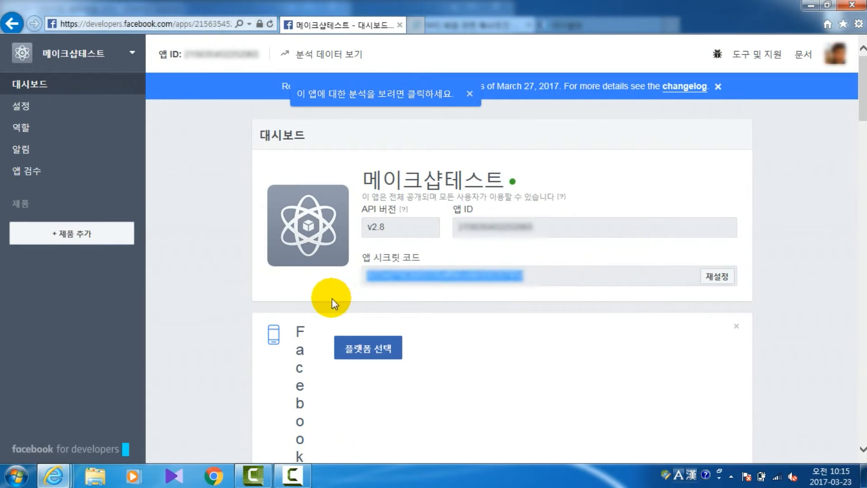
left_click(54, 477)
left_click(229, 412)
left_click(436, 305)
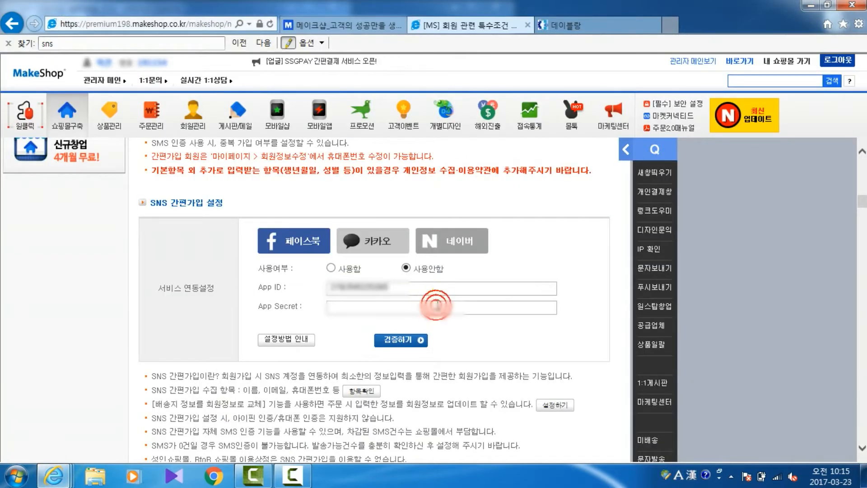
key("ctrl+v")
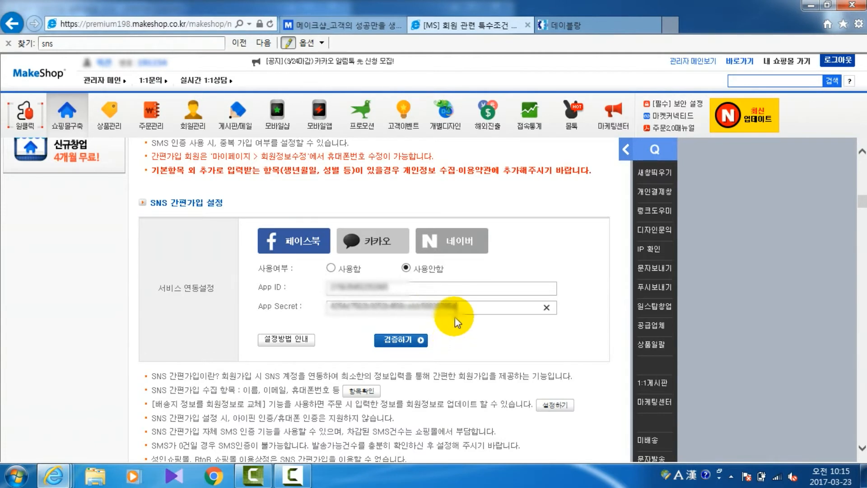
Step: Verify the entered Facebook app credentials with 검증하기 and allow the Facebook login check to complete
left_click(407, 343)
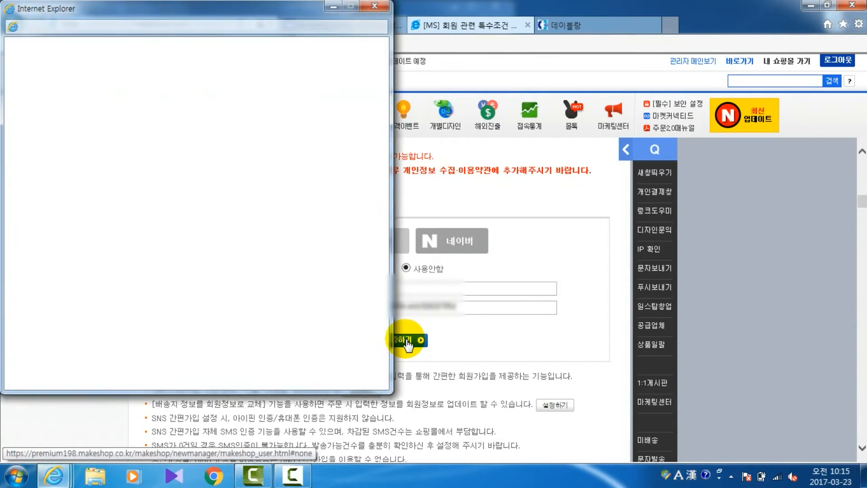
left_click(238, 244)
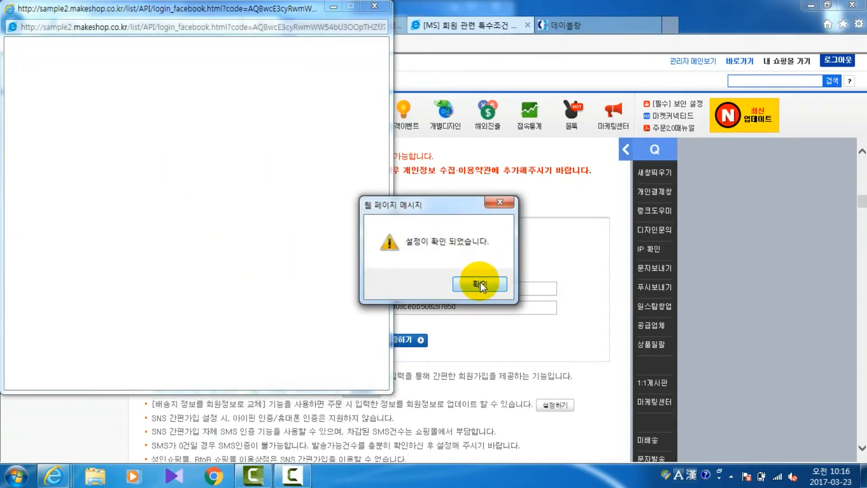
left_click(480, 284)
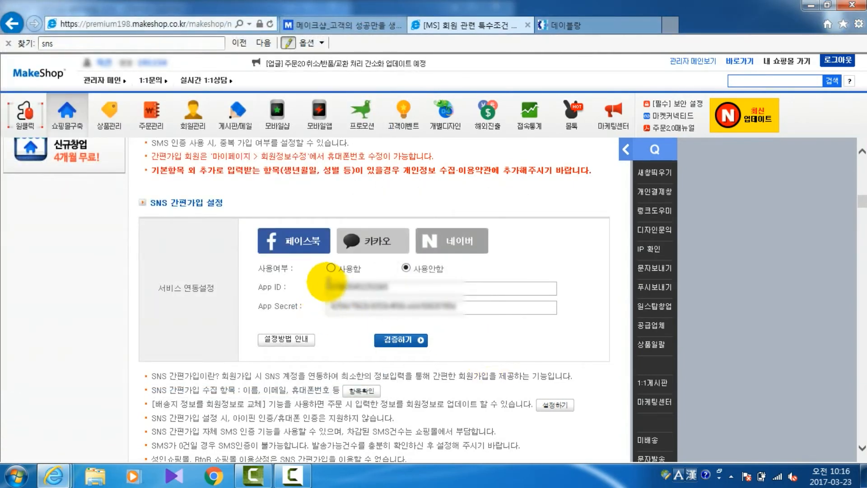
Step: Set the Facebook simple sign-up 사용여부 to 사용함 and save the member condition settings
left_click(331, 269)
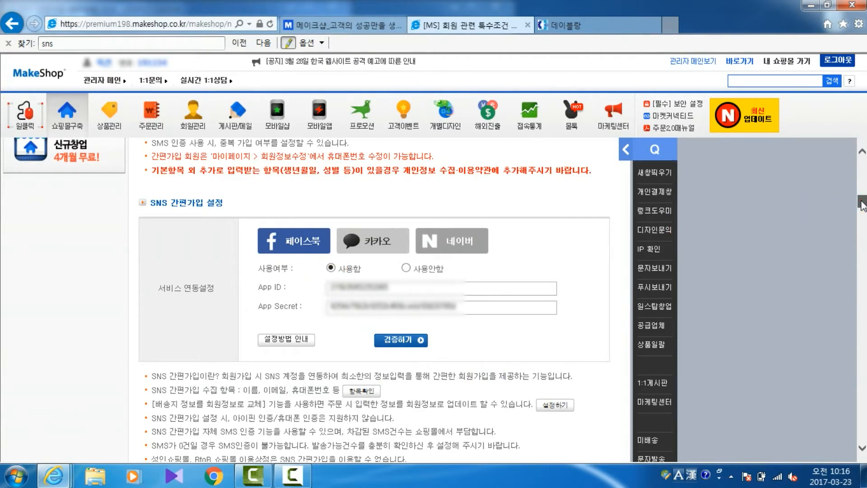
left_click_drag(863, 205, 859, 434)
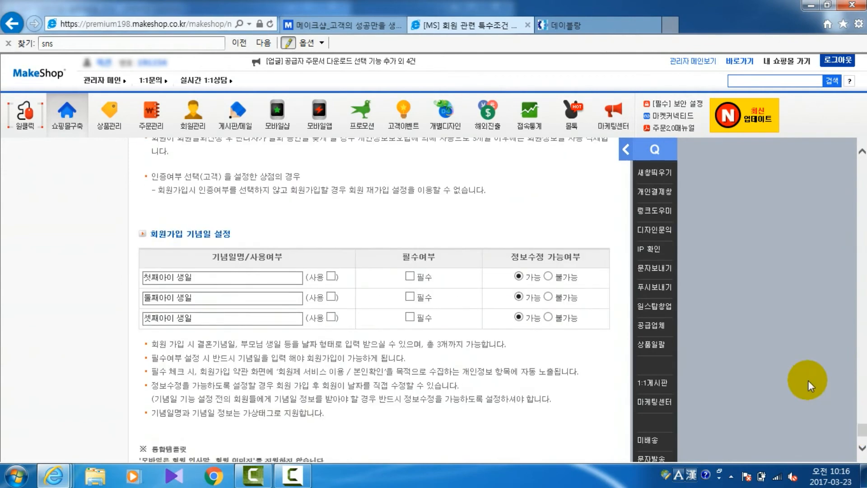
scroll(763, 359, "down", 4)
left_click(400, 309)
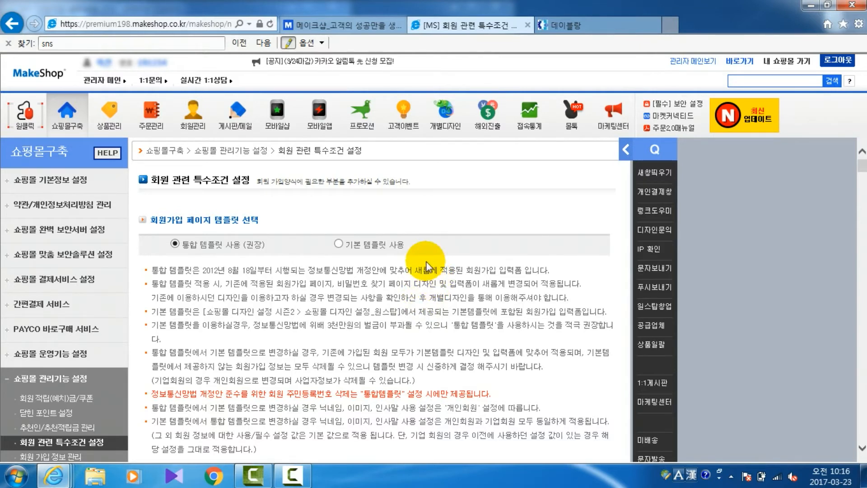
Step: Open the live shop skin in the 개별디자인 editor and load the 회원 로그인 page under 로그인 화면
left_click(446, 123)
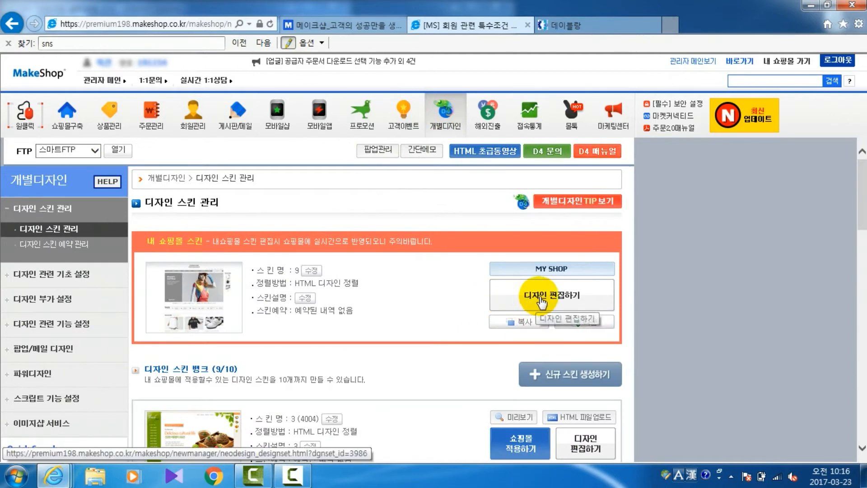
left_click(542, 298)
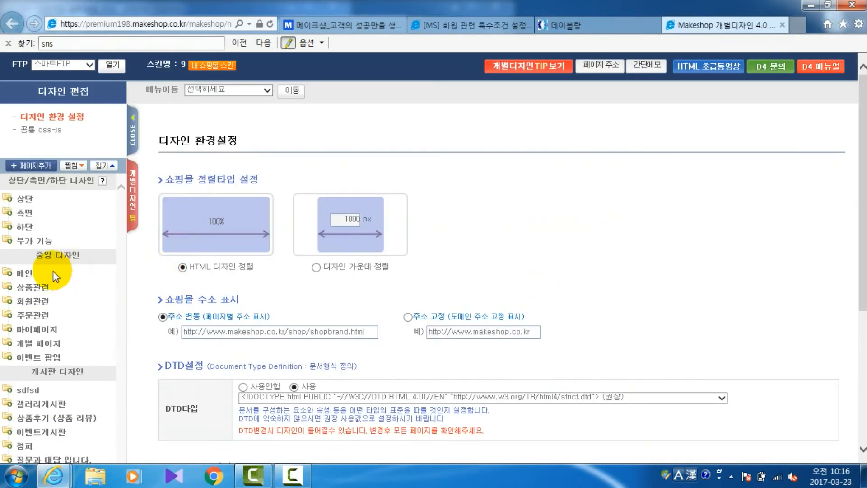
left_click(44, 303)
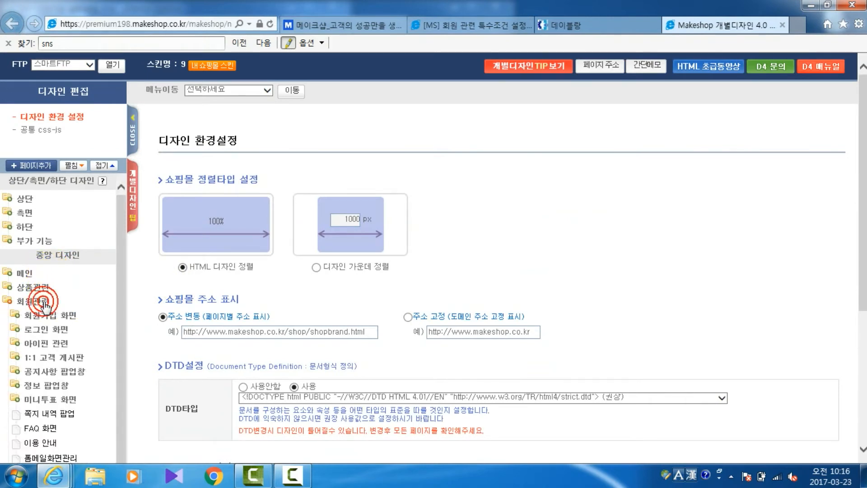
left_click(47, 335)
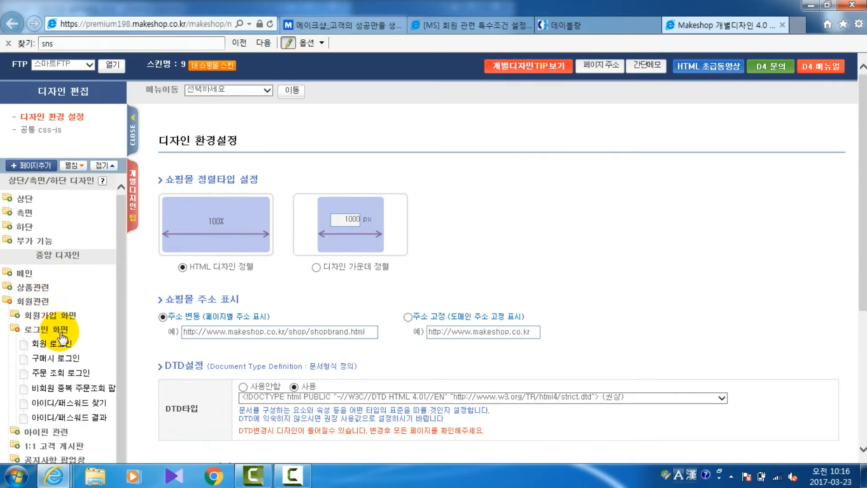
left_click(58, 348)
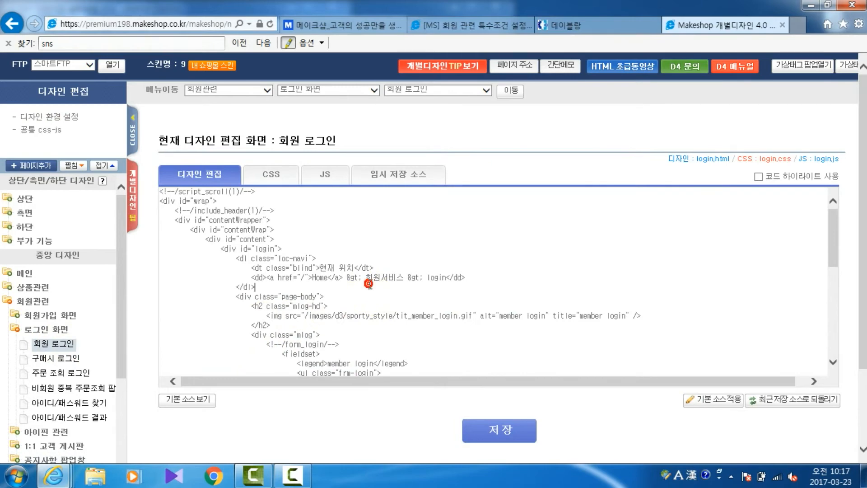
Step: Copy the entire 회원 로그인 page source into a new Notepad (메모장) document
key("ctrl+a")
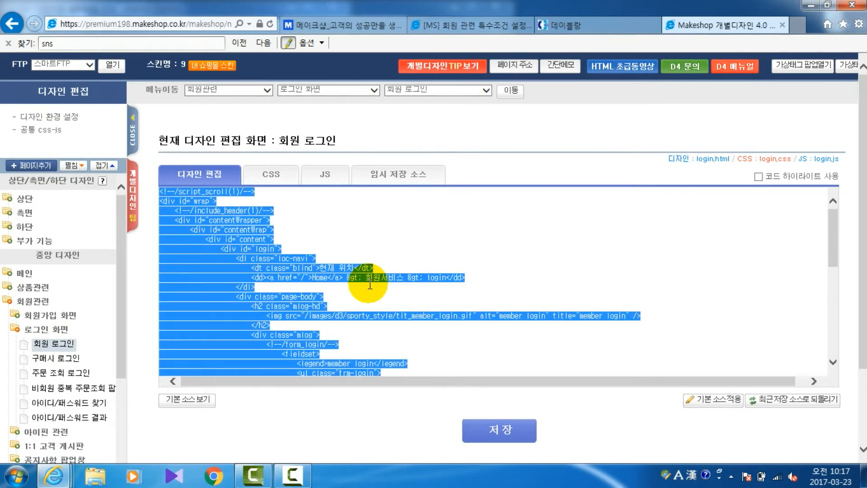
left_click(12, 474)
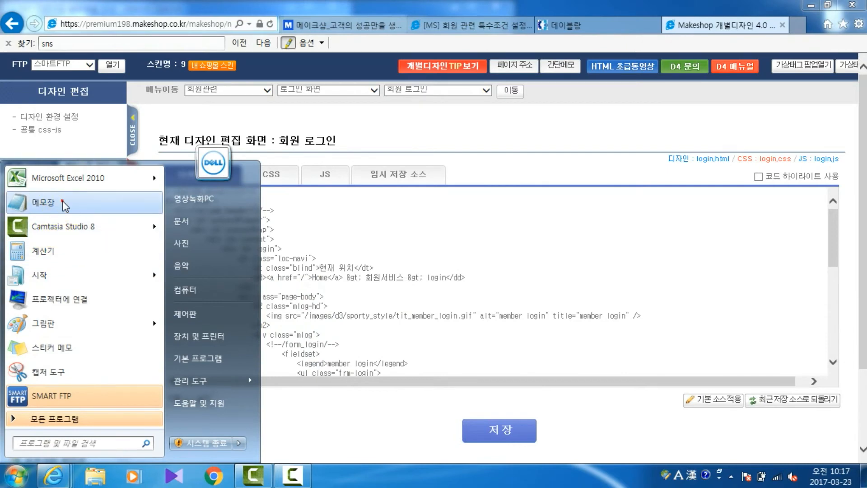
left_click(43, 202)
left_click_drag(353, 231, 357, 75)
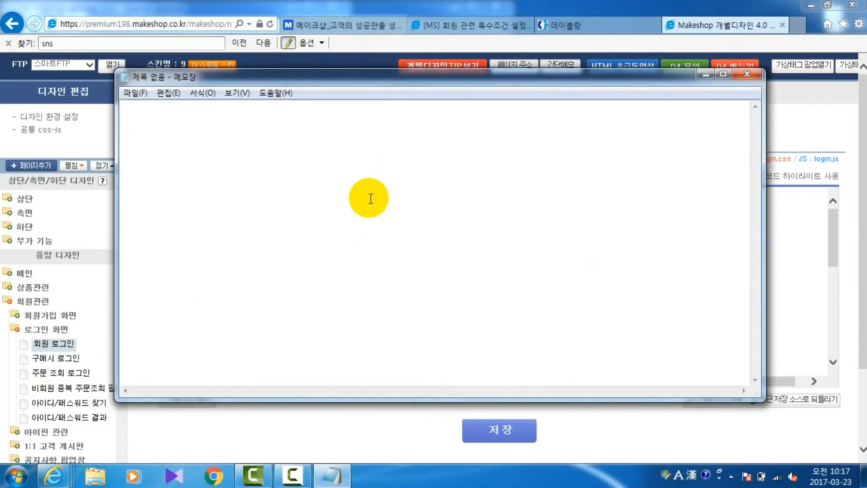
key("ctrl+v")
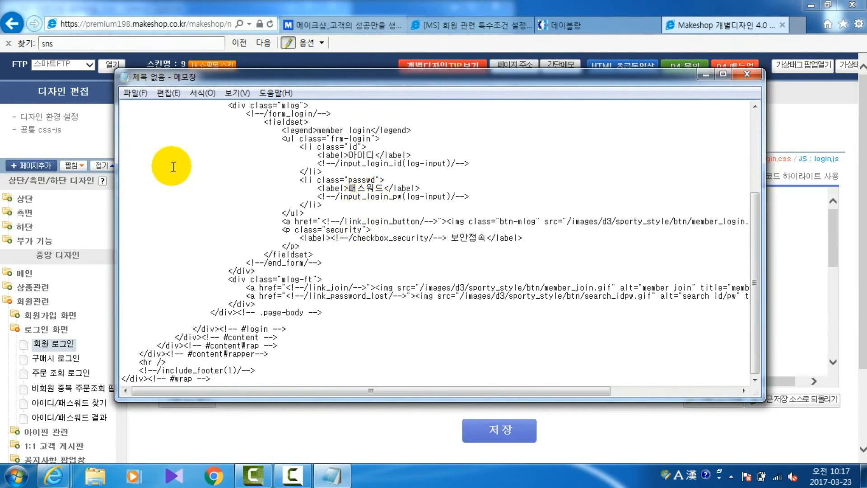
Step: Save the Notepad backup of the login page source under the name 로그인화면
left_click(136, 92)
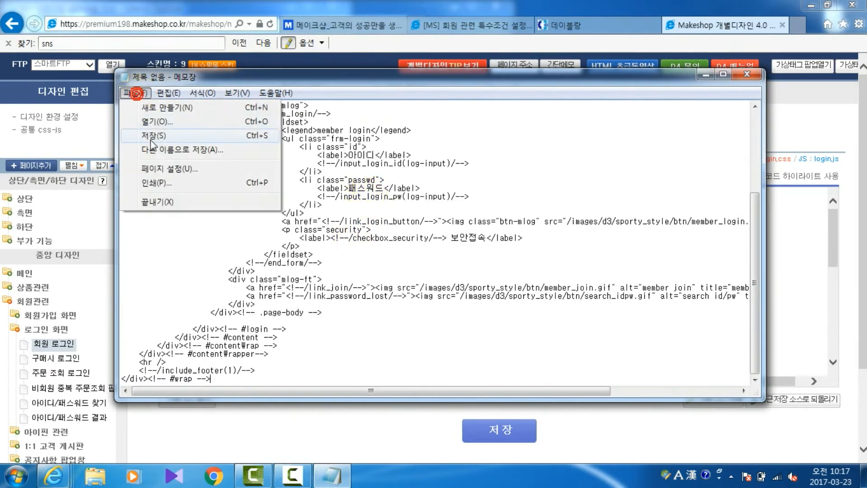
left_click(150, 139)
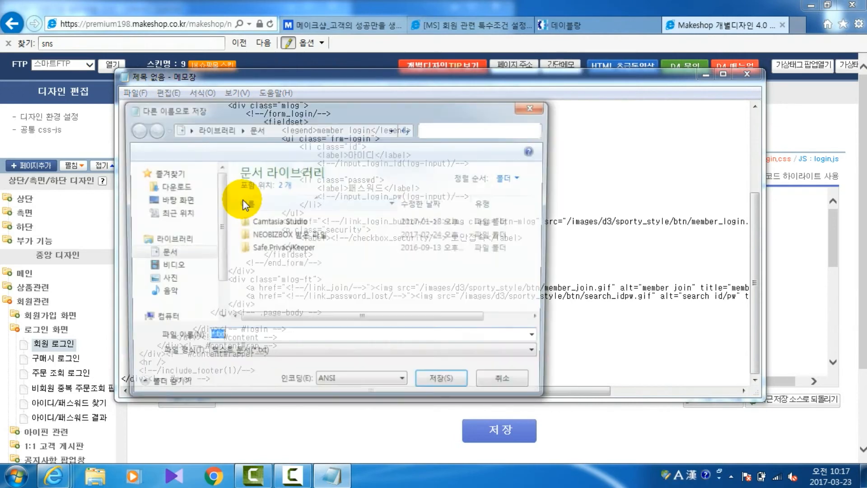
type("로그인")
left_click(245, 204)
type("화면")
key("Return")
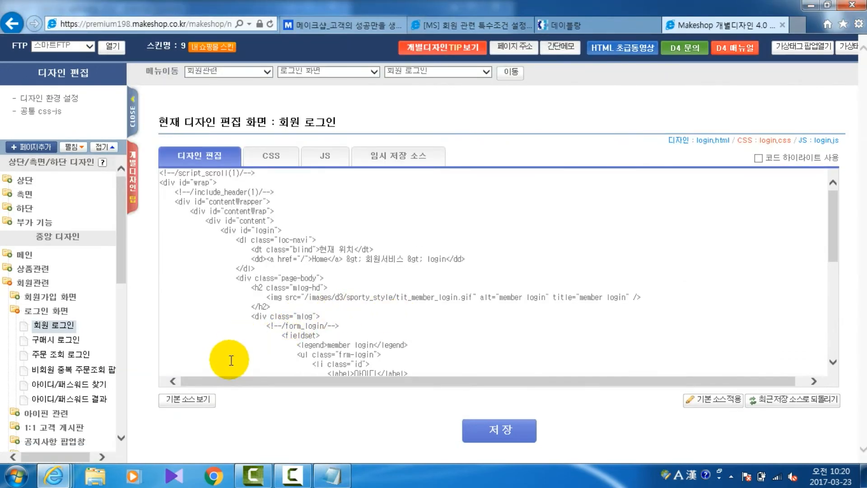
Step: Show the 기본 소스 for the 회원 로그인 page and search it for "sns" to locate the SNS login block
left_click(199, 400)
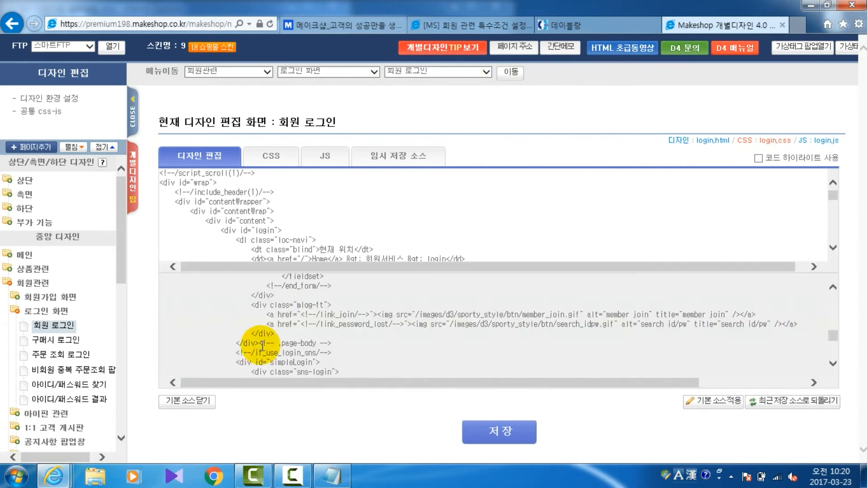
left_click(306, 319)
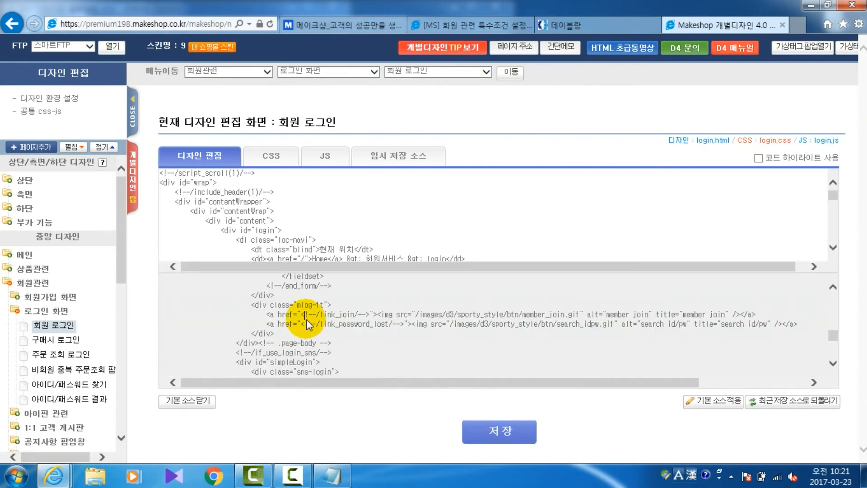
key("ctrl+f")
type("sns")
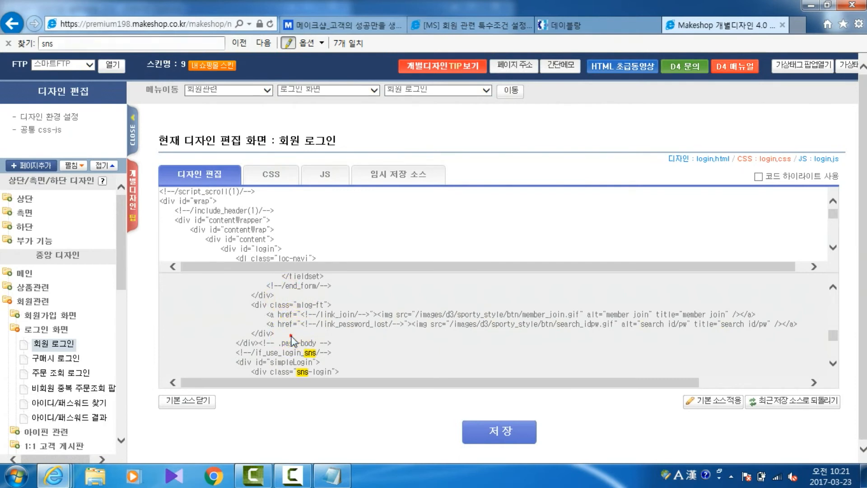
scroll(293, 337, "down", 2)
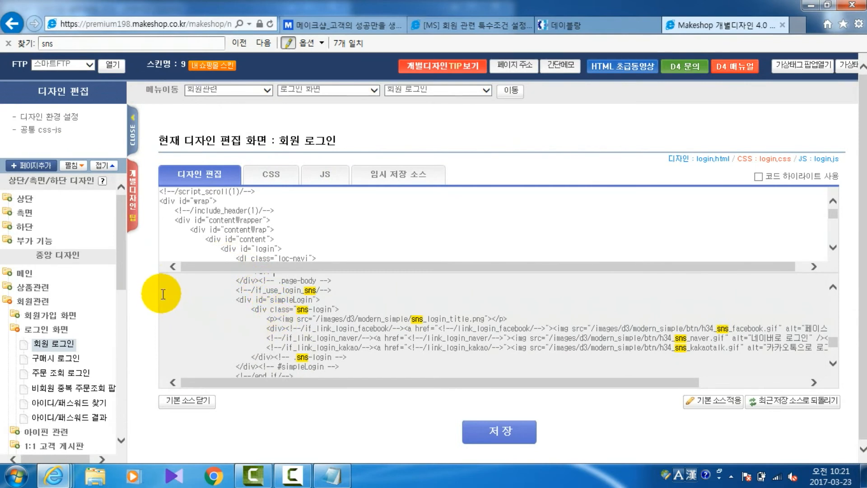
Step: Copy the default block from if_use_login_sns to end_if and paste it right after the page-body closing div in the live login source
left_click_drag(160, 291, 179, 294)
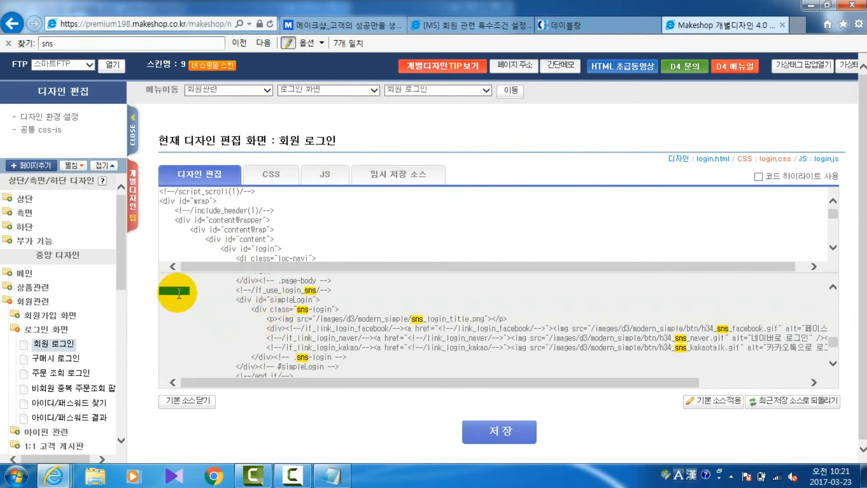
left_click_drag(179, 293, 219, 309)
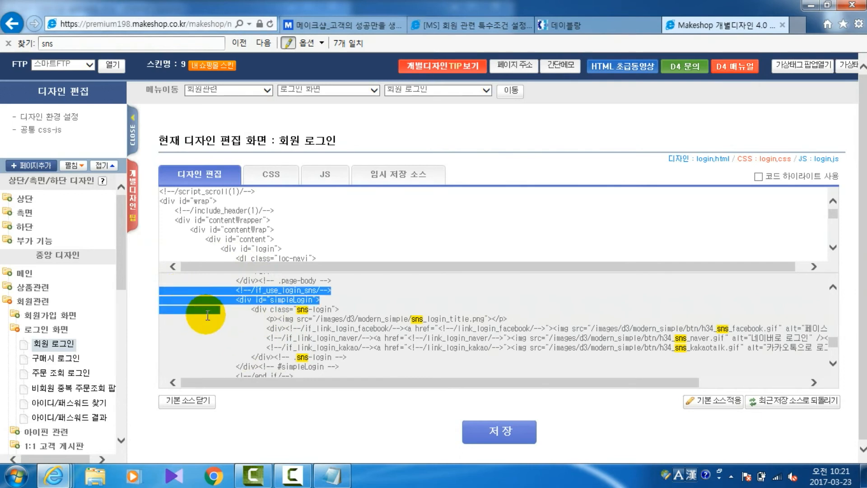
left_click_drag(332, 359, 332, 372)
key("ctrl+c")
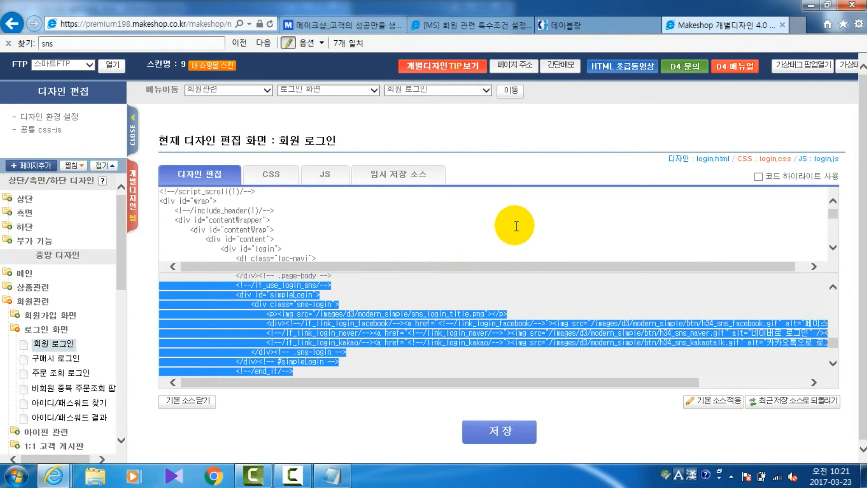
left_click(598, 223)
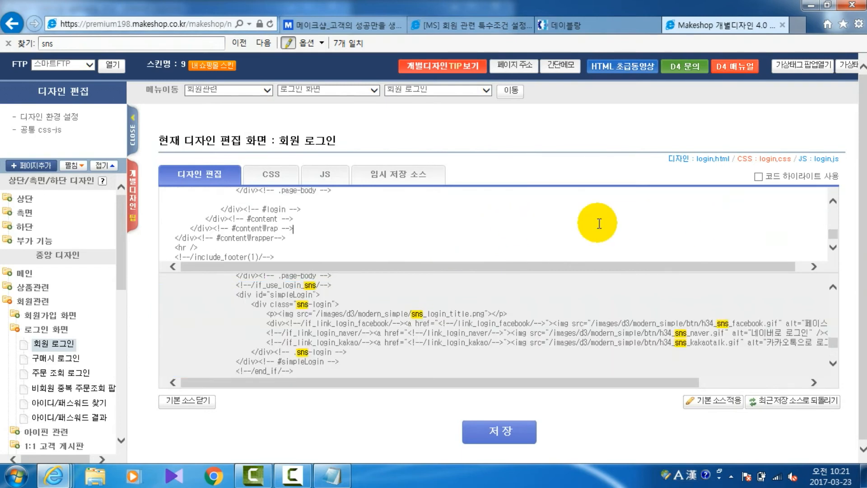
scroll(598, 224, "up", 1)
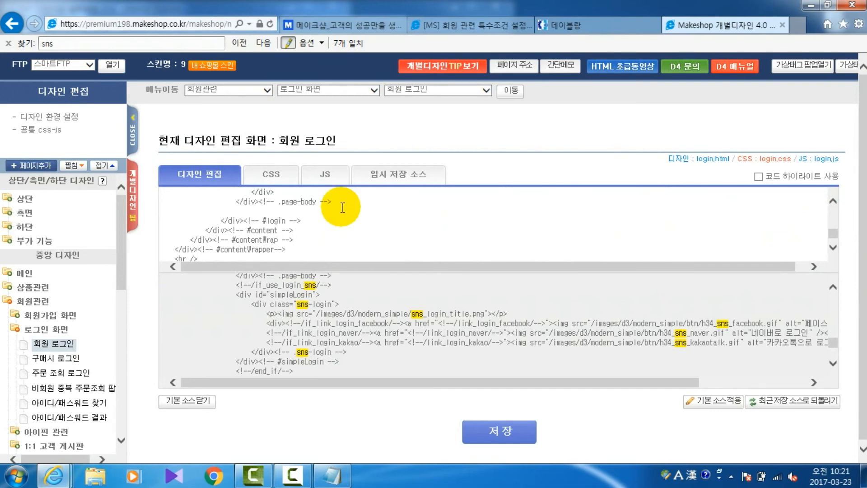
key("ctrl+v")
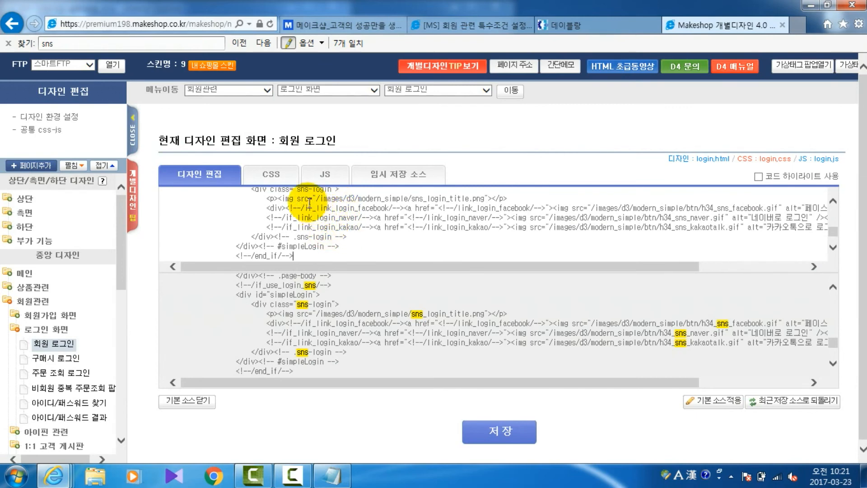
Step: Copy the entire live CSS source of the 회원 로그인 page into a new Notepad (메모장) document
left_click(278, 183)
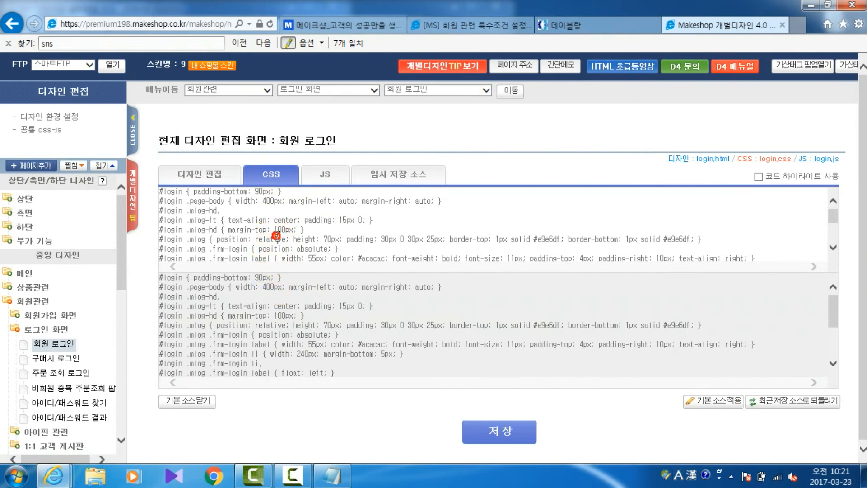
left_click(278, 238)
key("ctrl+a")
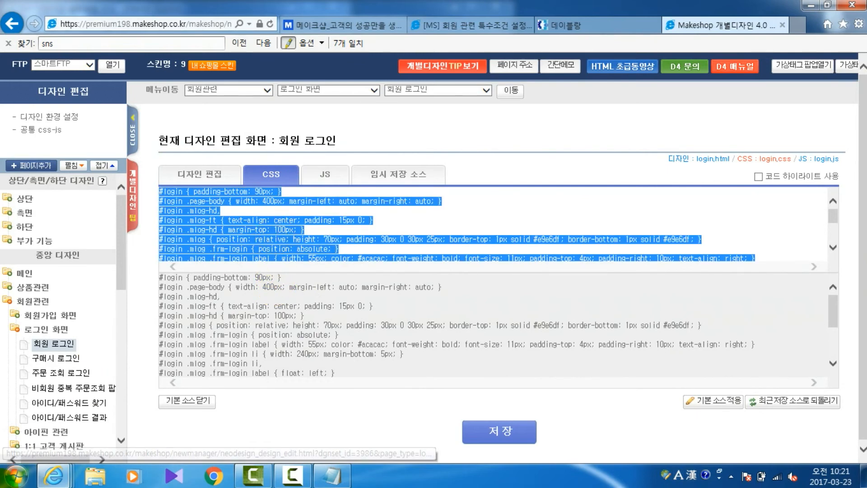
left_click(16, 475)
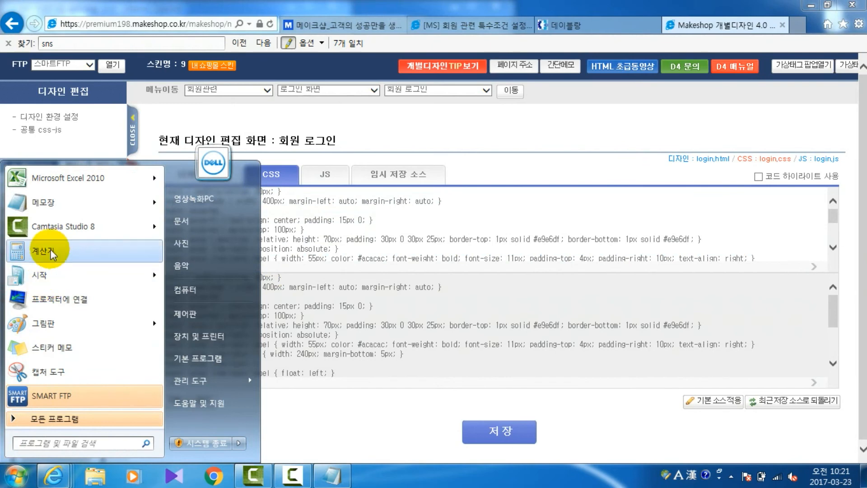
left_click(45, 203)
key("ctrl+v")
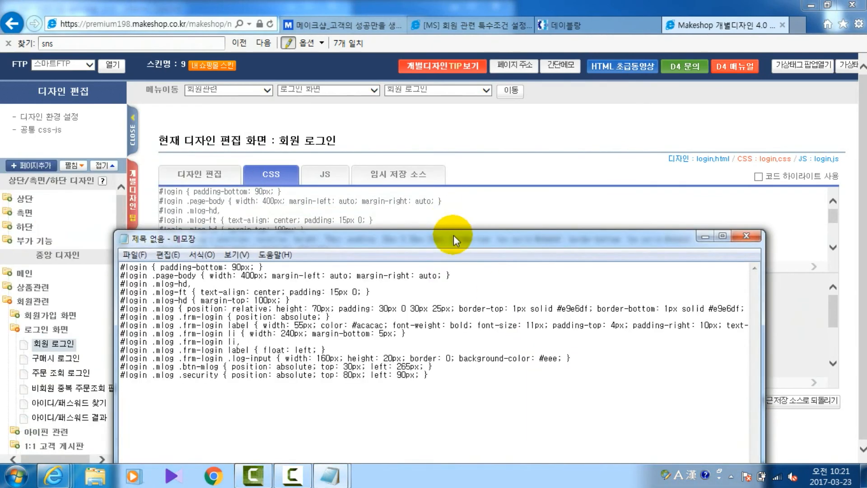
Step: Save the Notepad backup of the login page CSS under the name 로그인css
left_click_drag(453, 235, 537, 44)
left_click(217, 65)
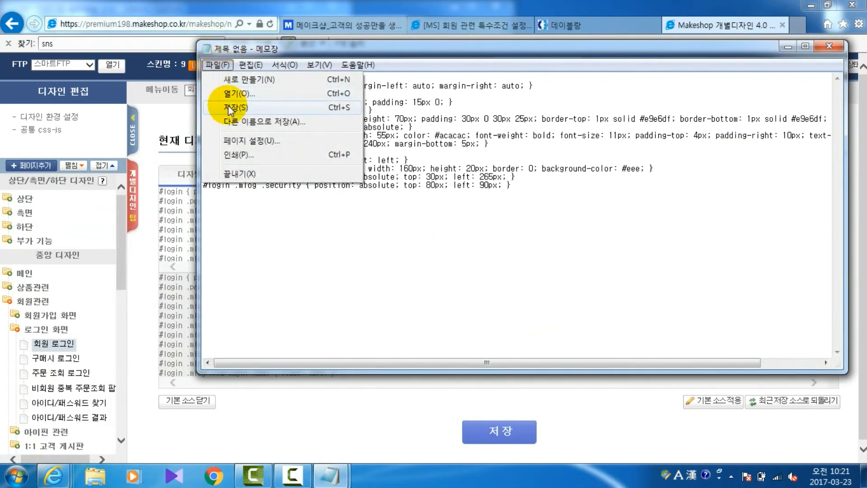
left_click(228, 108)
type("로그인")
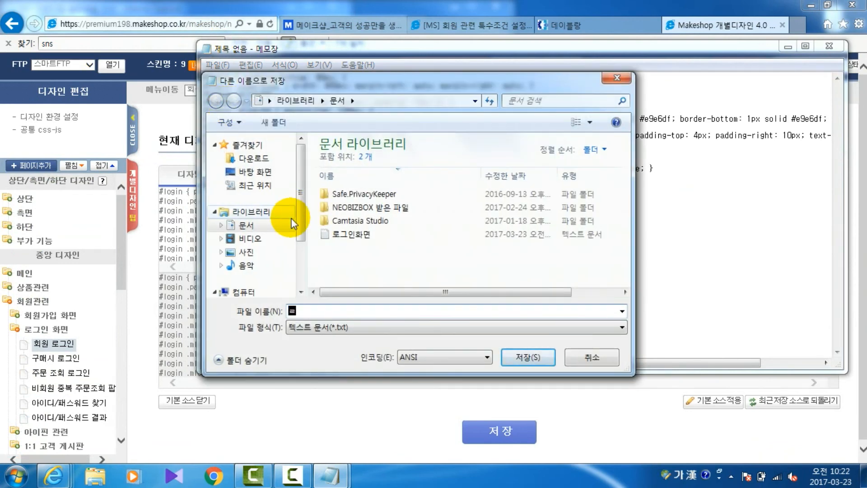
type("css")
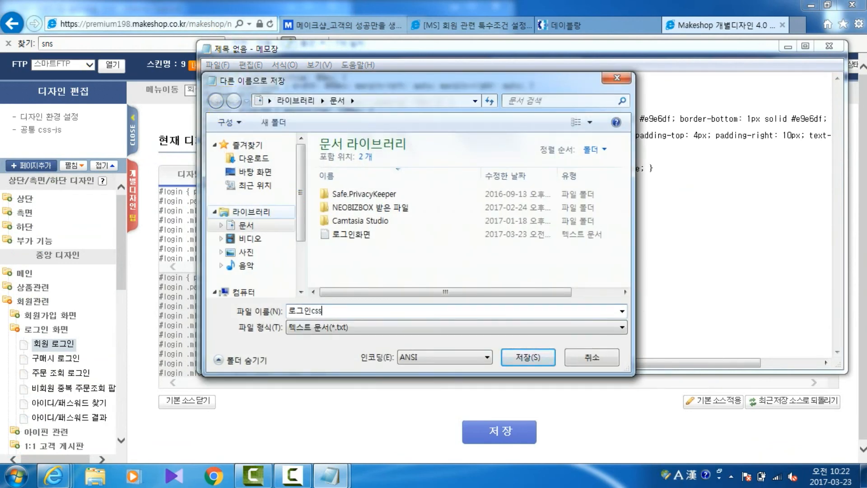
key("Return")
Step: Find the "sns" rules in the default CSS, copy the whole simpleLogin block, and append it to the end of the live CSS
left_click(290, 328)
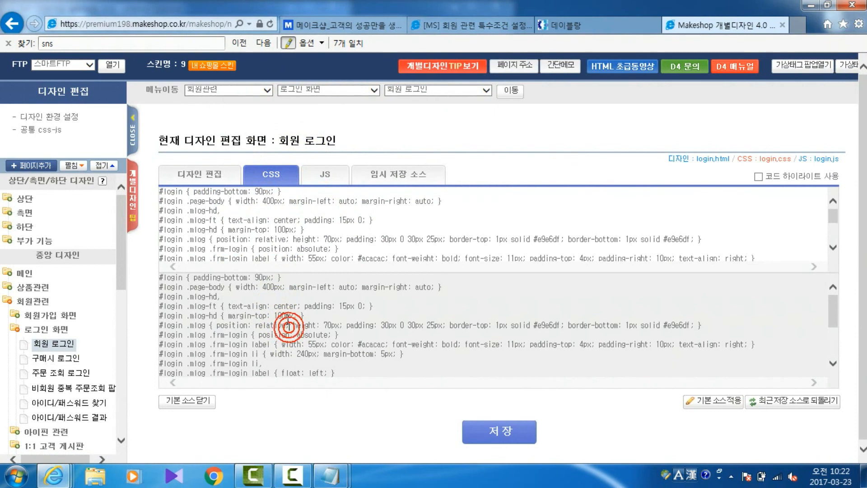
key("Return")
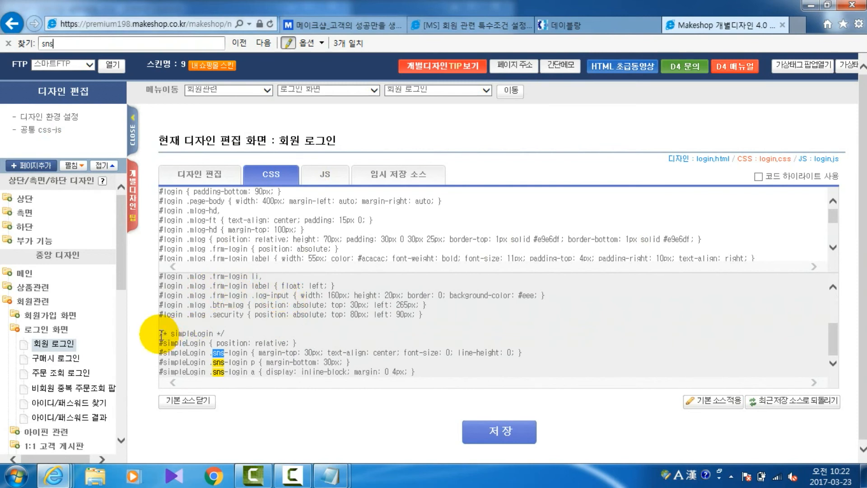
left_click_drag(160, 333, 498, 391)
key("ctrl+c")
left_click(410, 249)
scroll(409, 247, "down", 5)
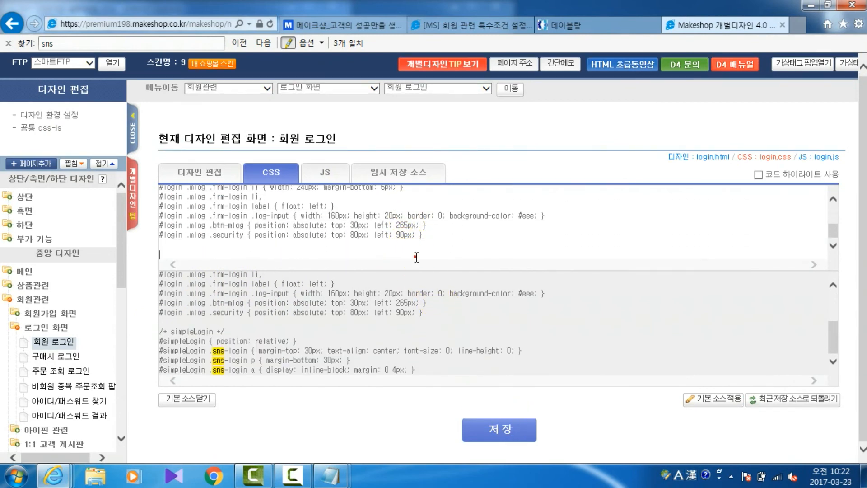
key("ctrl+v")
Step: Save the login page design with temporary storage of the previous source set to 아니오
left_click(486, 427)
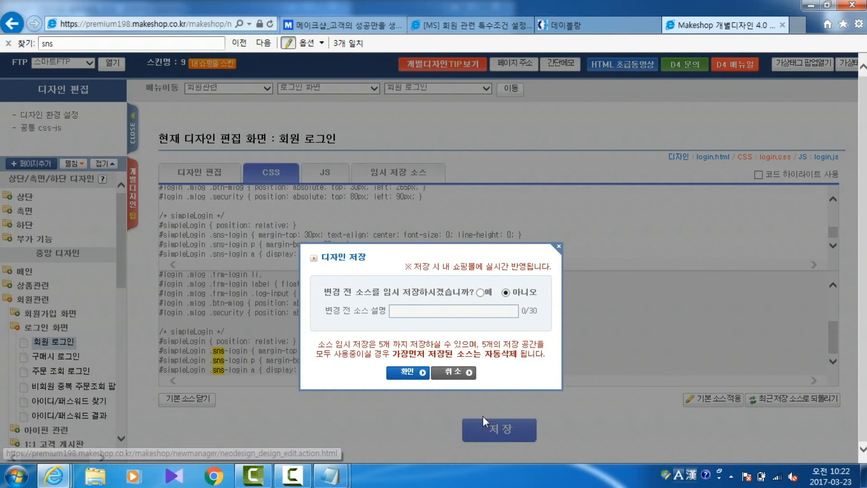
left_click(411, 372)
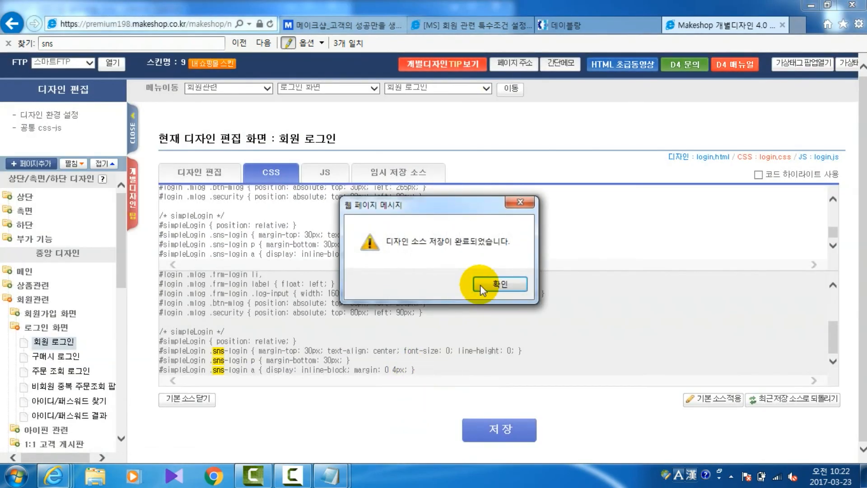
left_click(492, 285)
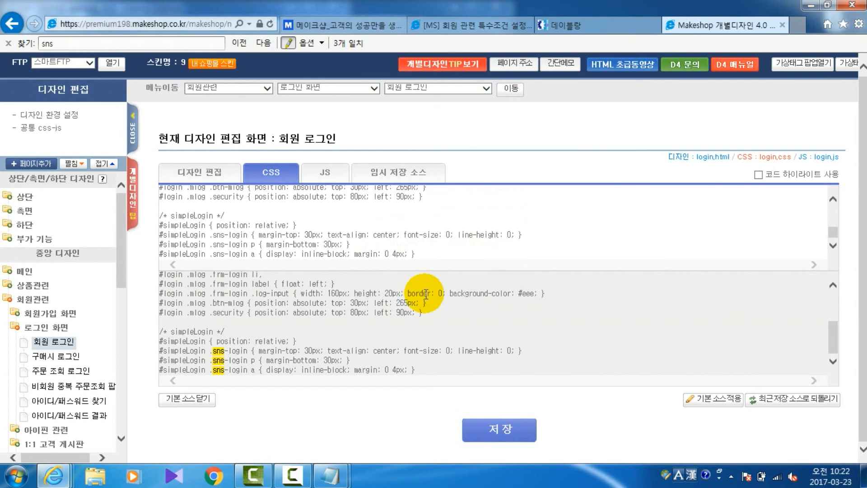
Step: Open the storefront's login page and check the 간편로그인 area for the Facebook login button
left_click(458, 23)
left_click(791, 66)
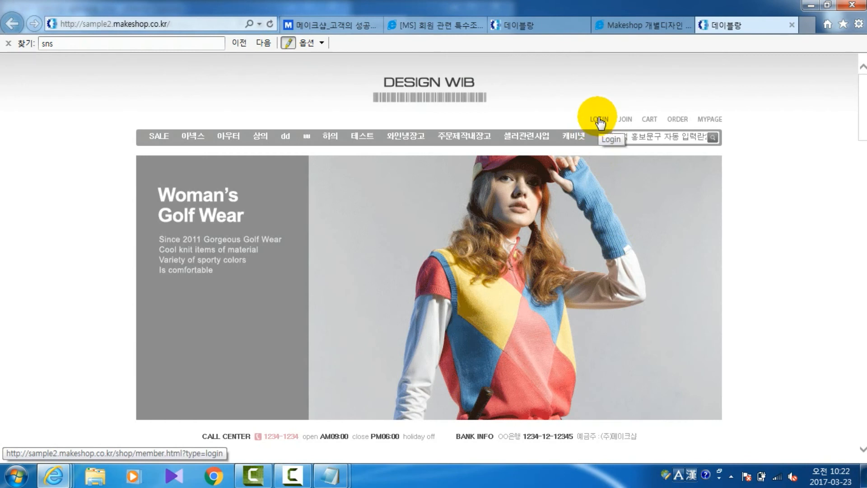
left_click(600, 121)
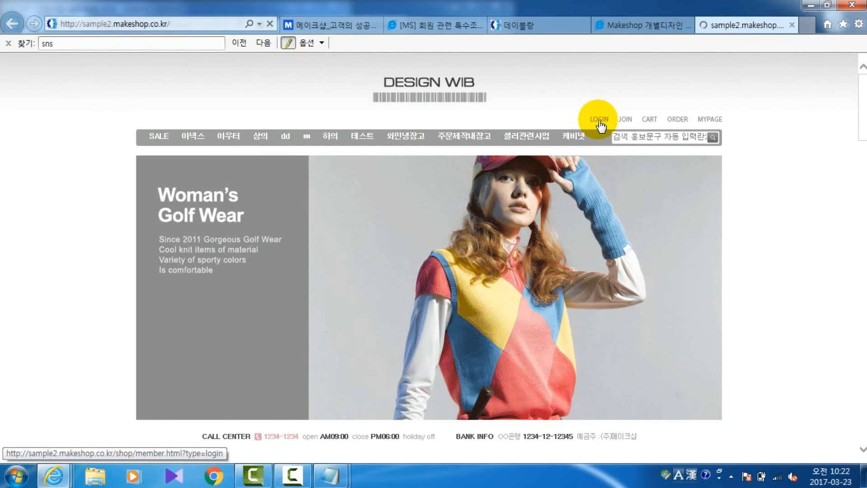
left_click(673, 277)
scroll(633, 284, "down", 1)
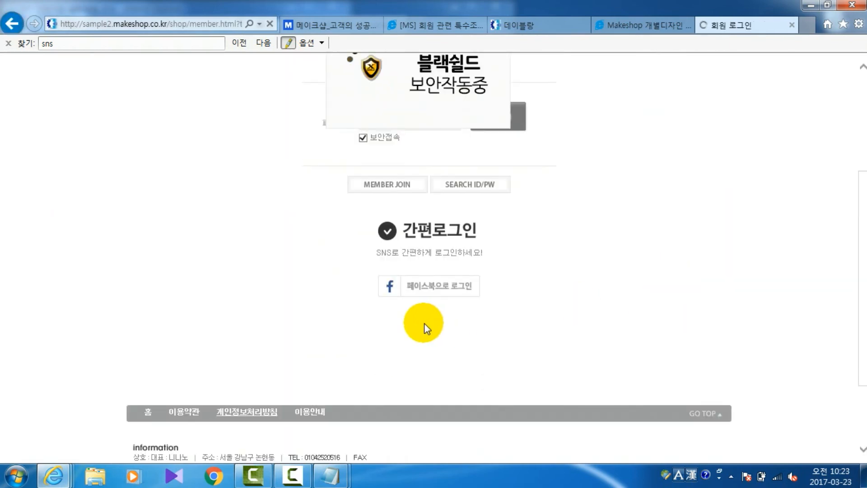